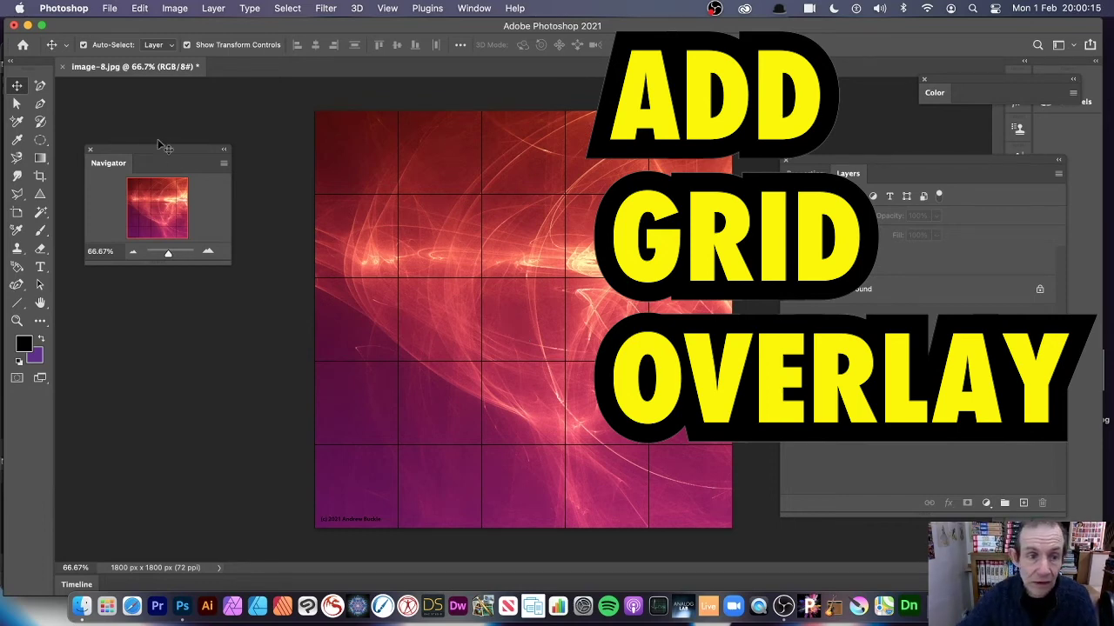
Marquee-select the old grid-line layers on image-8.jpg and delete them.
{"action": "left_click_drag", "start_coordinate": [290, 104], "coordinate": [748, 540]}
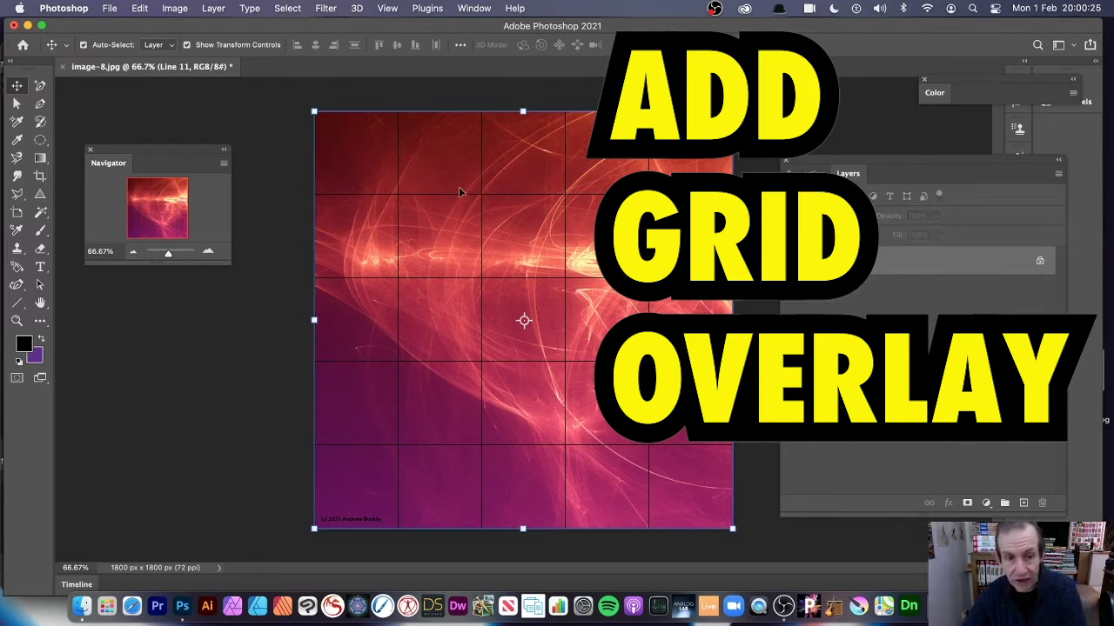
{"action": "key", "text": "BackSpace"}
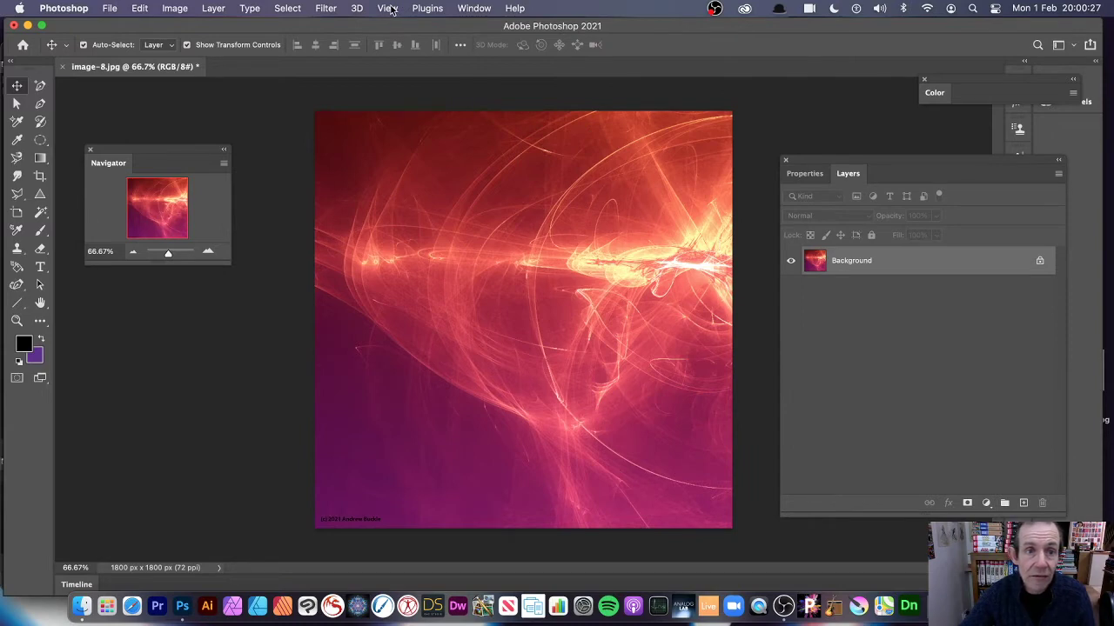
Turn on the View > Show > Grid overlay across the square image.
{"action": "left_click", "coordinate": [392, 9]}
{"action": "mouse_move", "coordinate": [398, 292]}
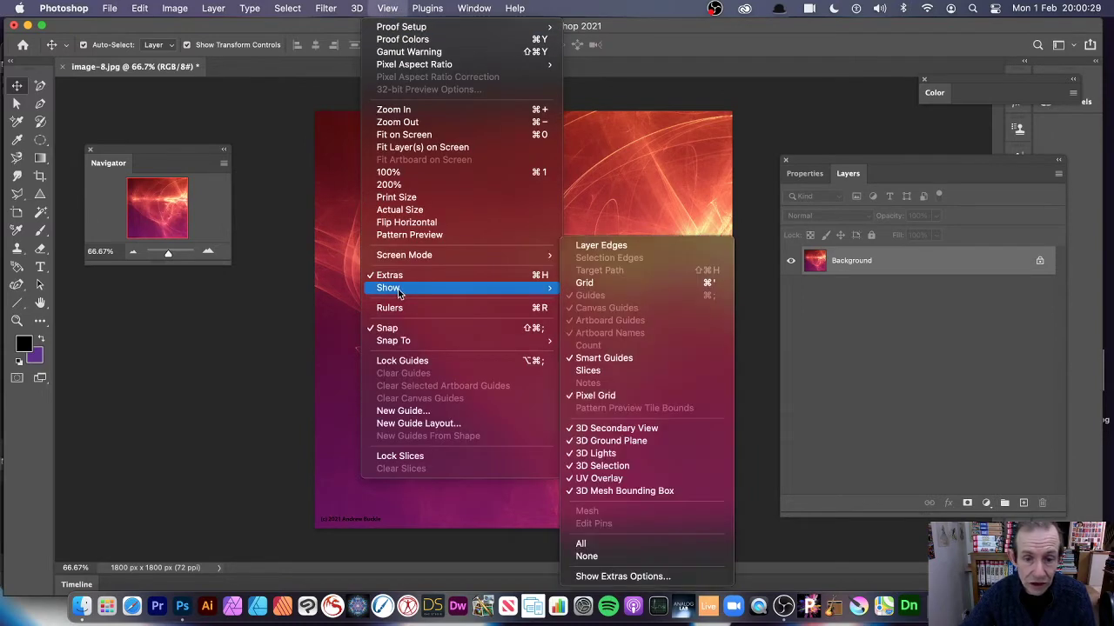
{"action": "left_click", "coordinate": [598, 285]}
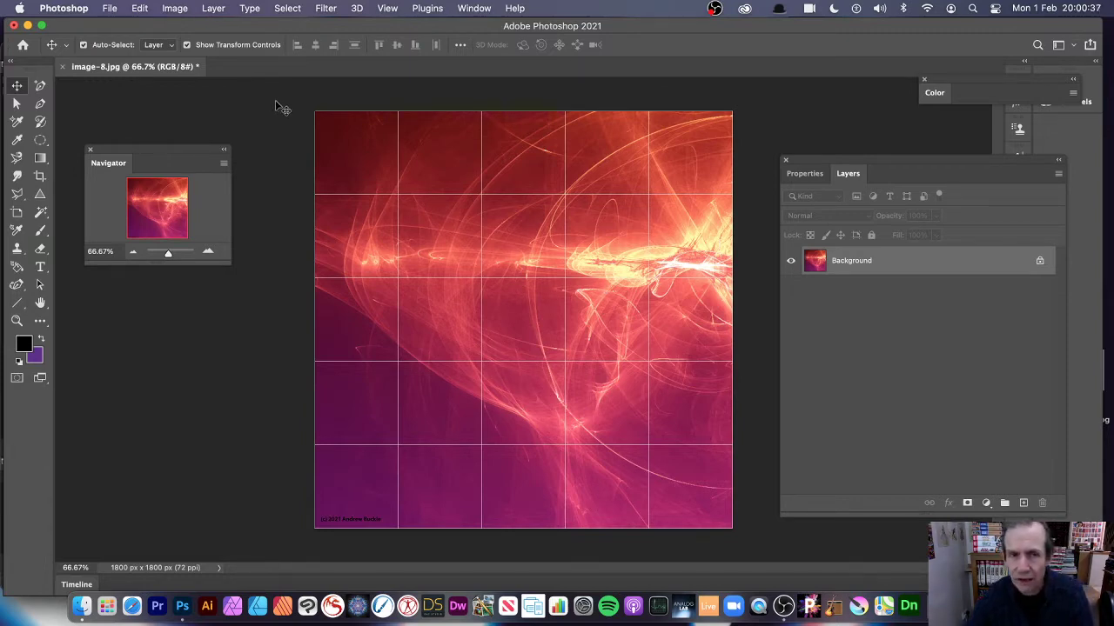
Check the View menu's Extras and Snap To options, leaving them unchanged.
{"action": "left_click", "coordinate": [388, 8]}
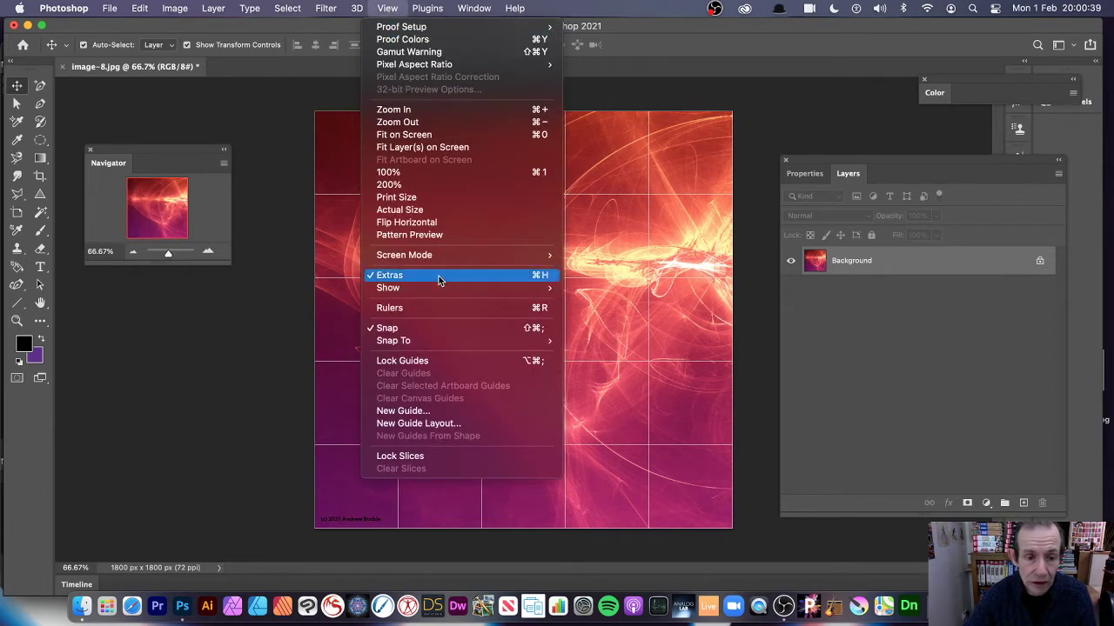
{"action": "mouse_move", "coordinate": [422, 292]}
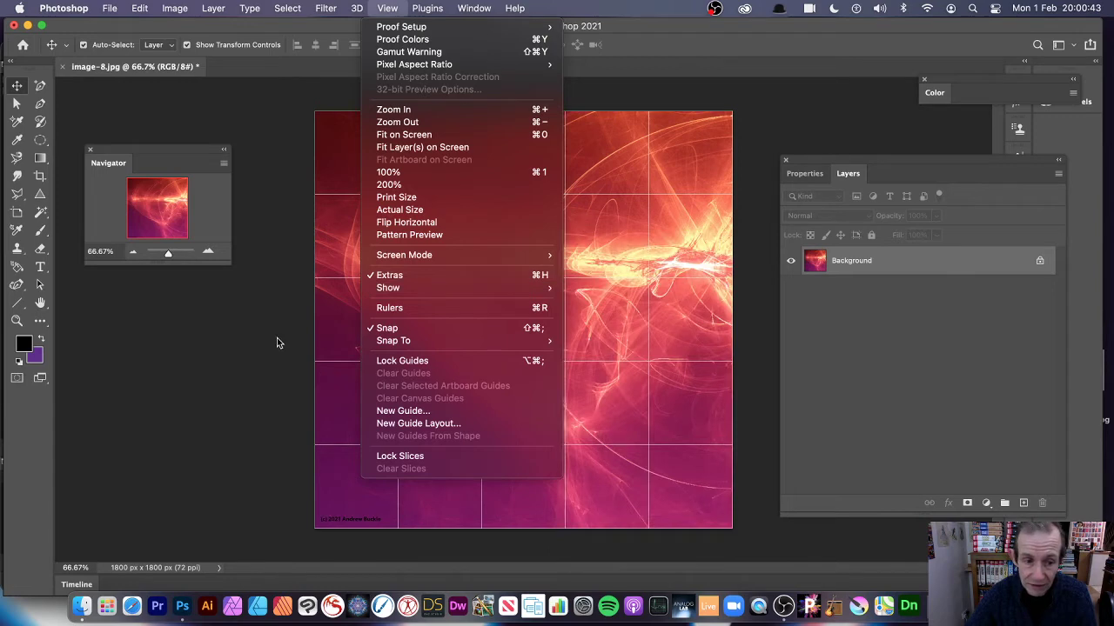
{"action": "left_click", "coordinate": [276, 339]}
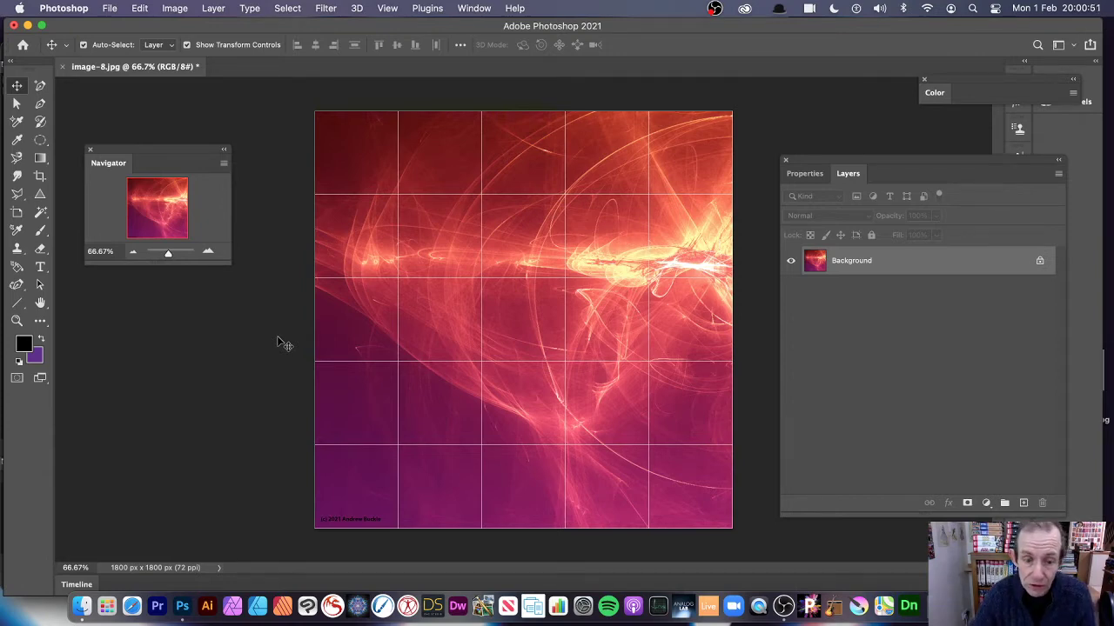
{"action": "left_click", "coordinate": [388, 8]}
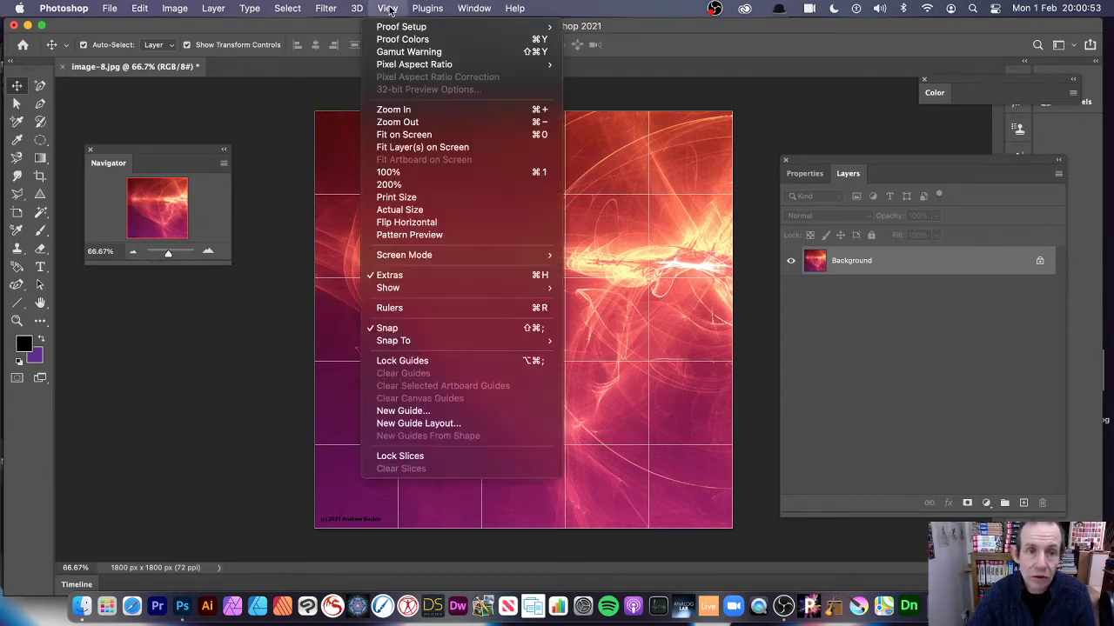
{"action": "mouse_move", "coordinate": [410, 340]}
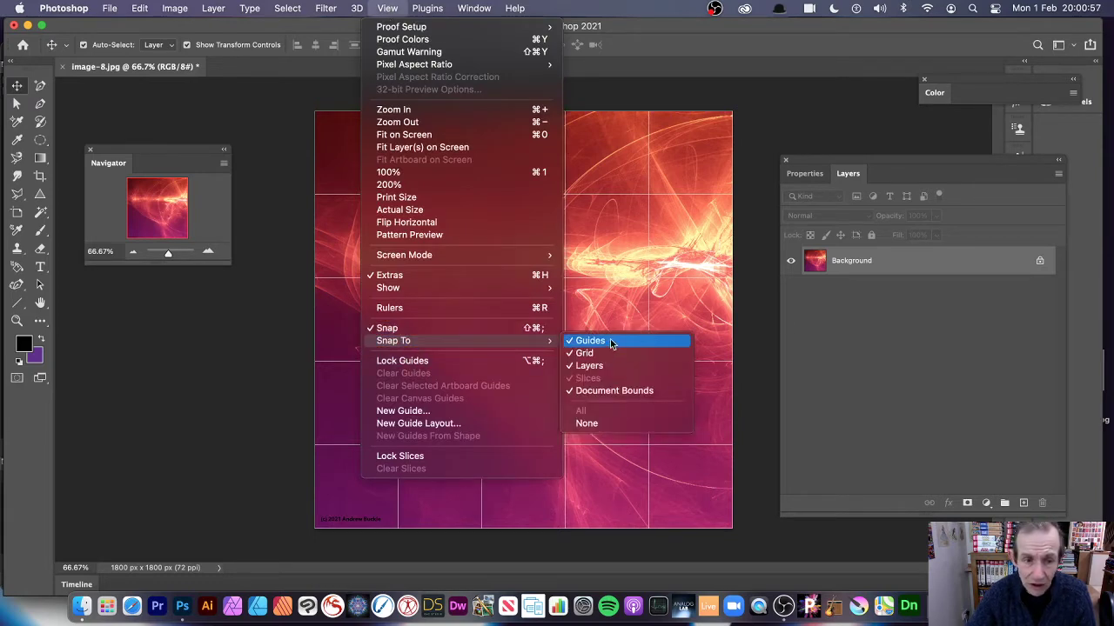
{"action": "mouse_move", "coordinate": [496, 290]}
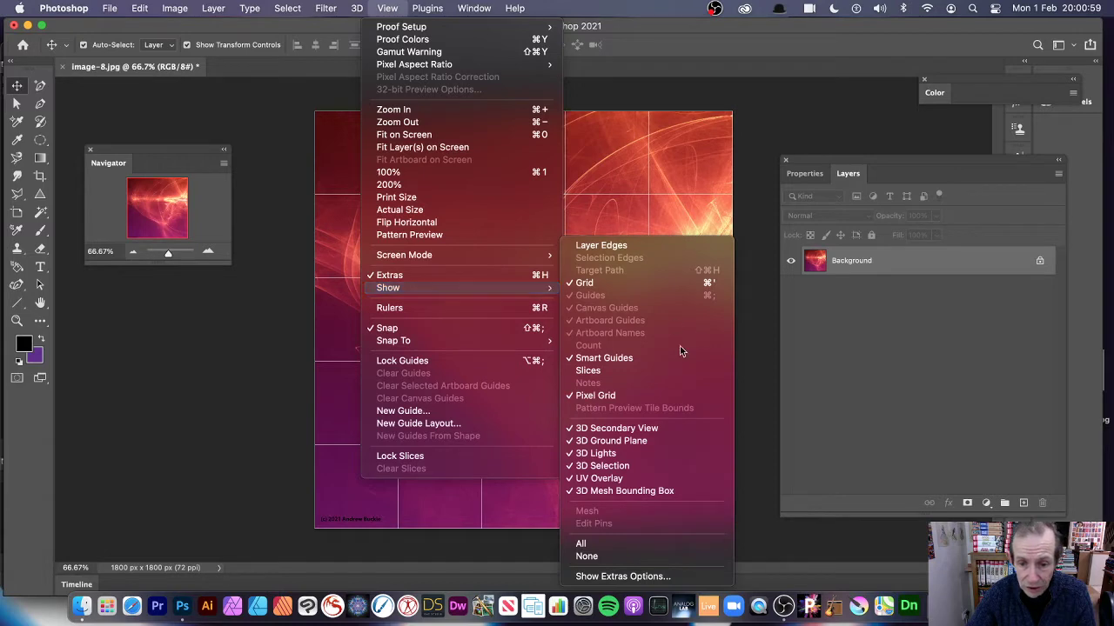
{"action": "left_click", "coordinate": [729, 180]}
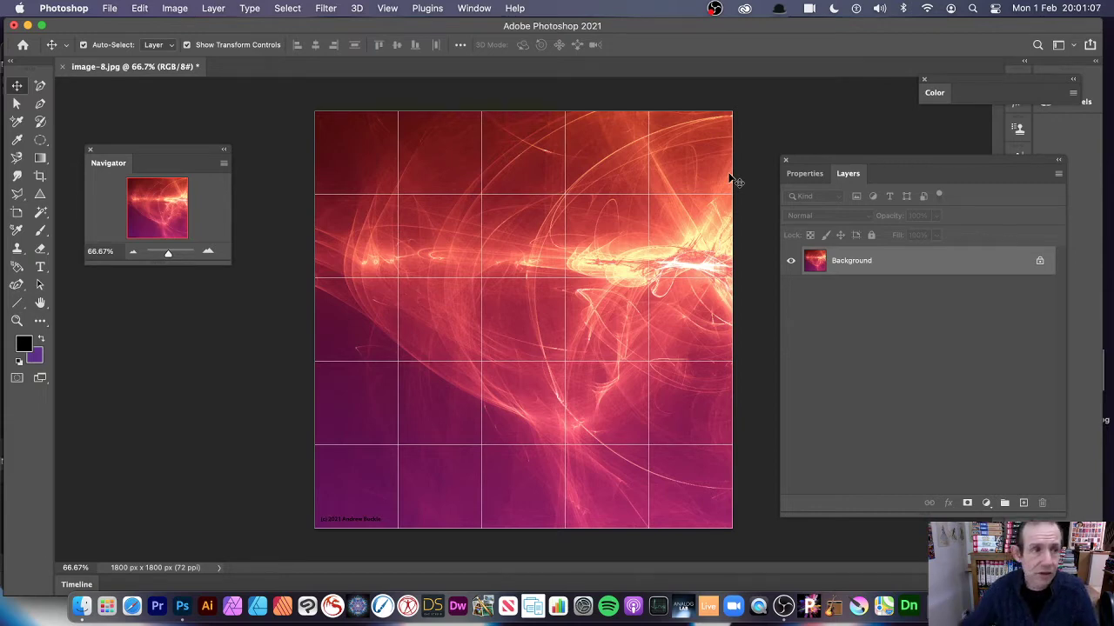
{"action": "left_click", "coordinate": [79, 11]}
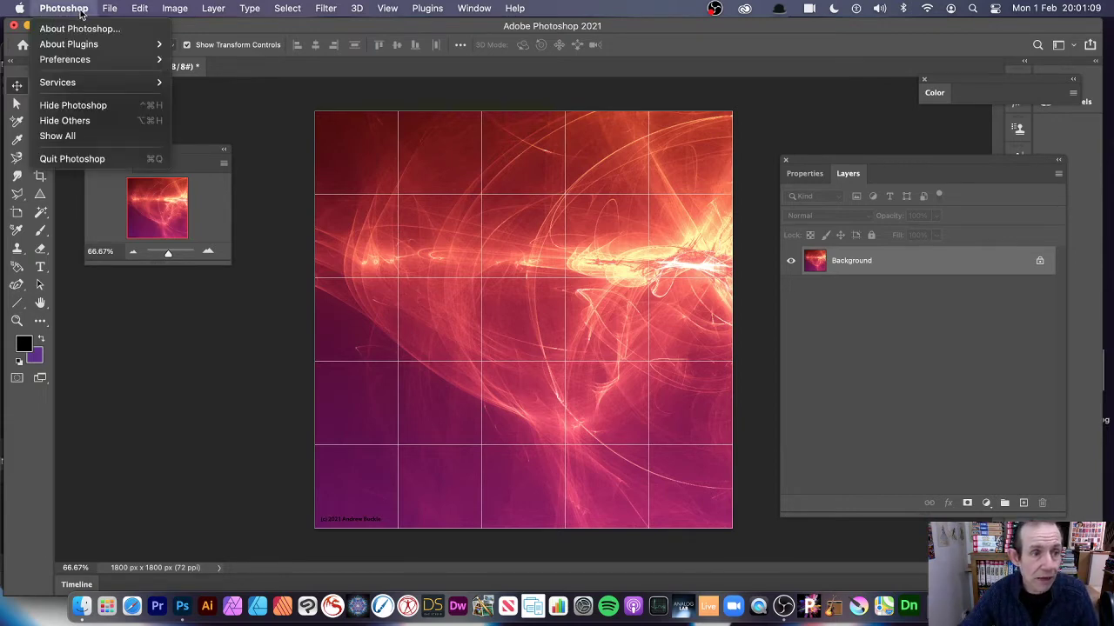
{"action": "mouse_move", "coordinate": [105, 59]}
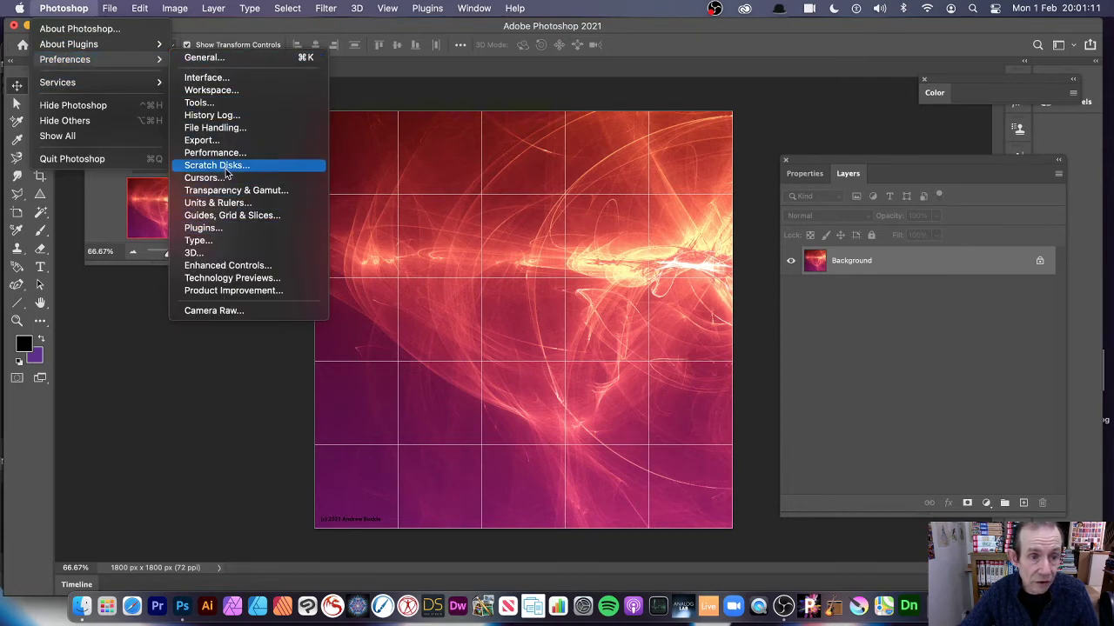
{"action": "left_click", "coordinate": [232, 215]}
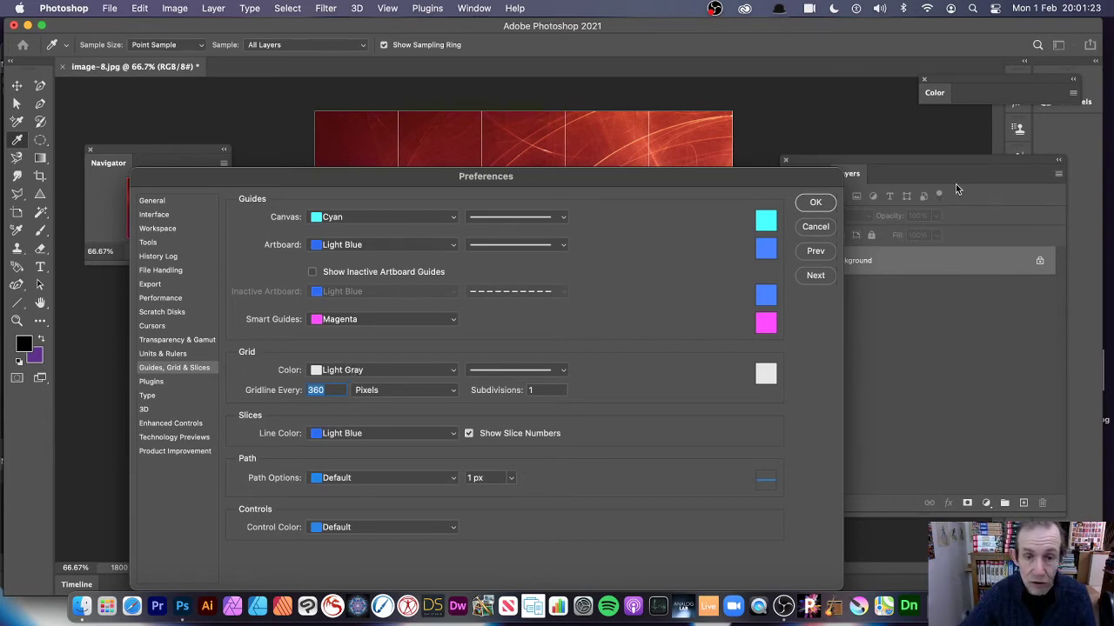
{"action": "left_click", "coordinate": [829, 229]}
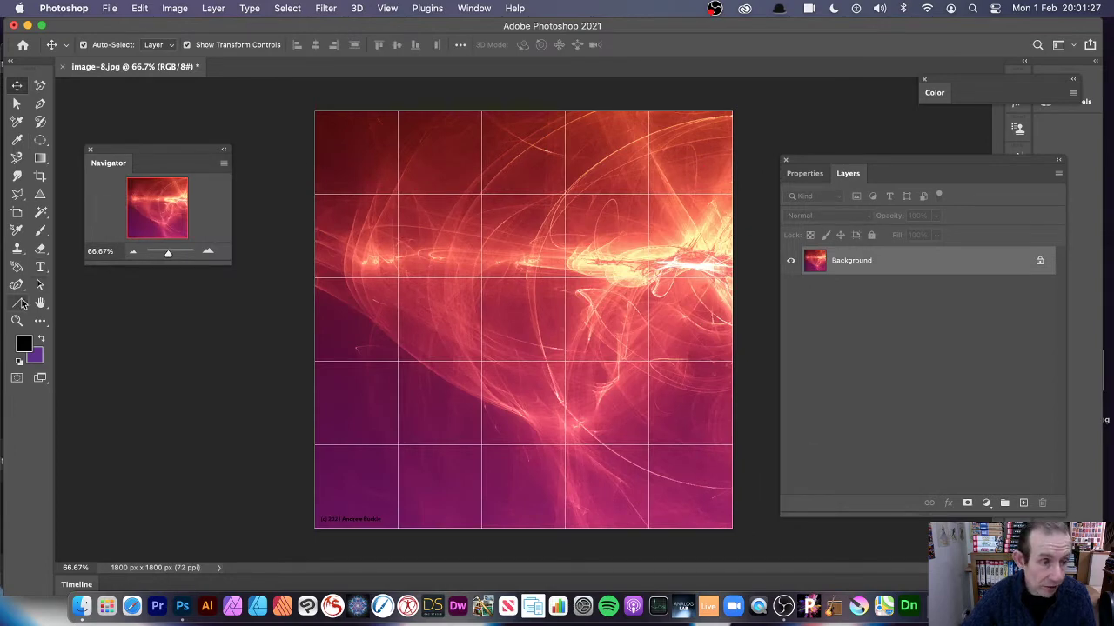
Pick the Line tool and keep its drawing mode set to Shape.
{"action": "left_click", "coordinate": [19, 304]}
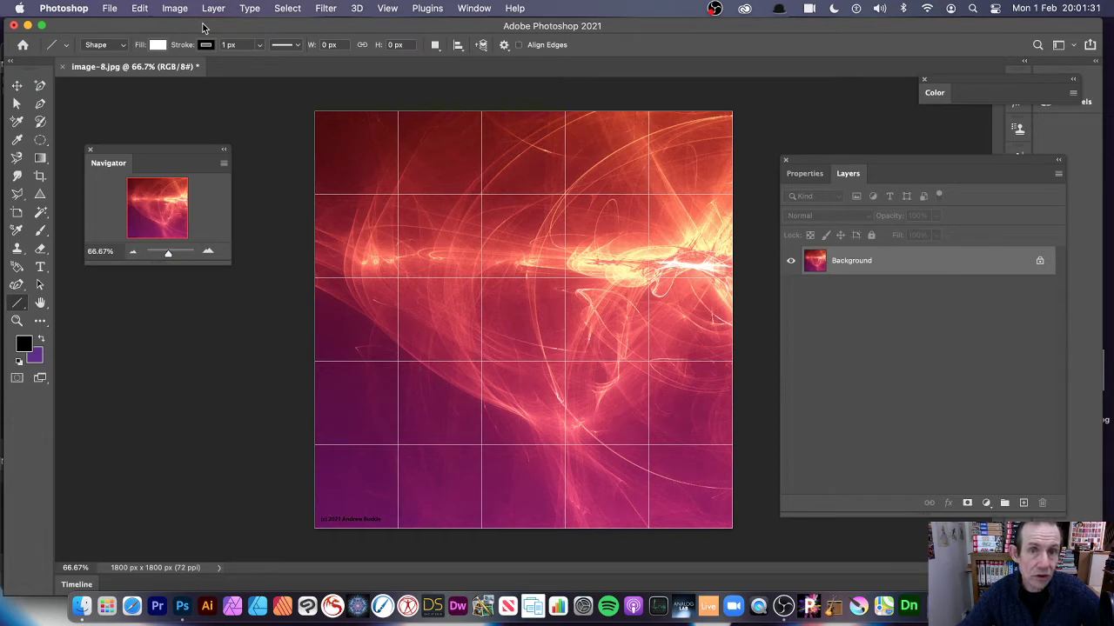
{"action": "left_click", "coordinate": [110, 45]}
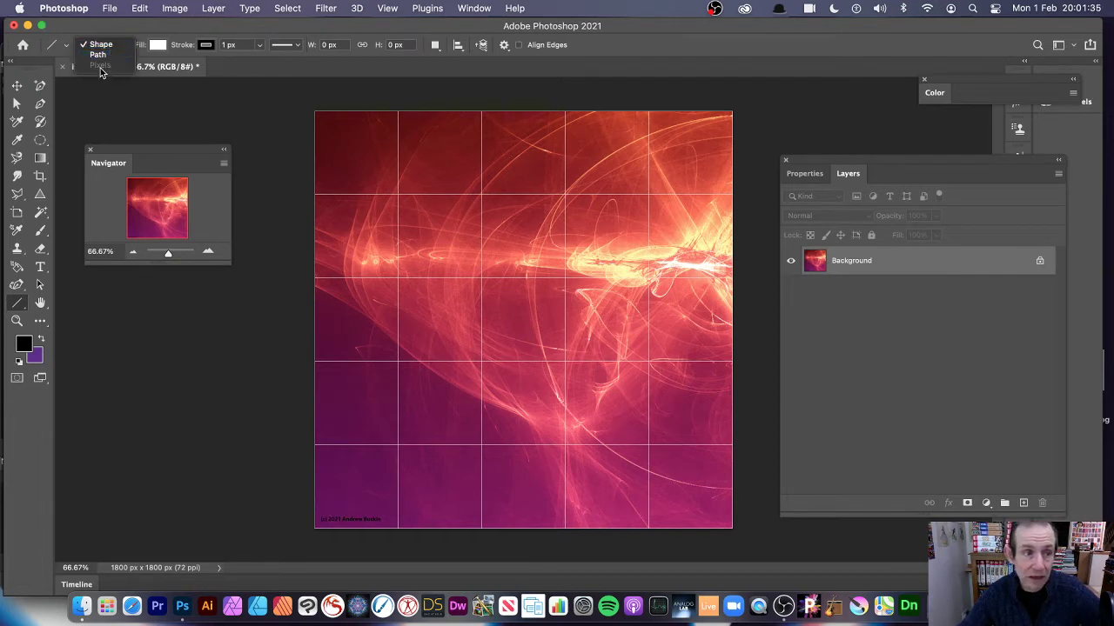
{"action": "left_click", "coordinate": [98, 44]}
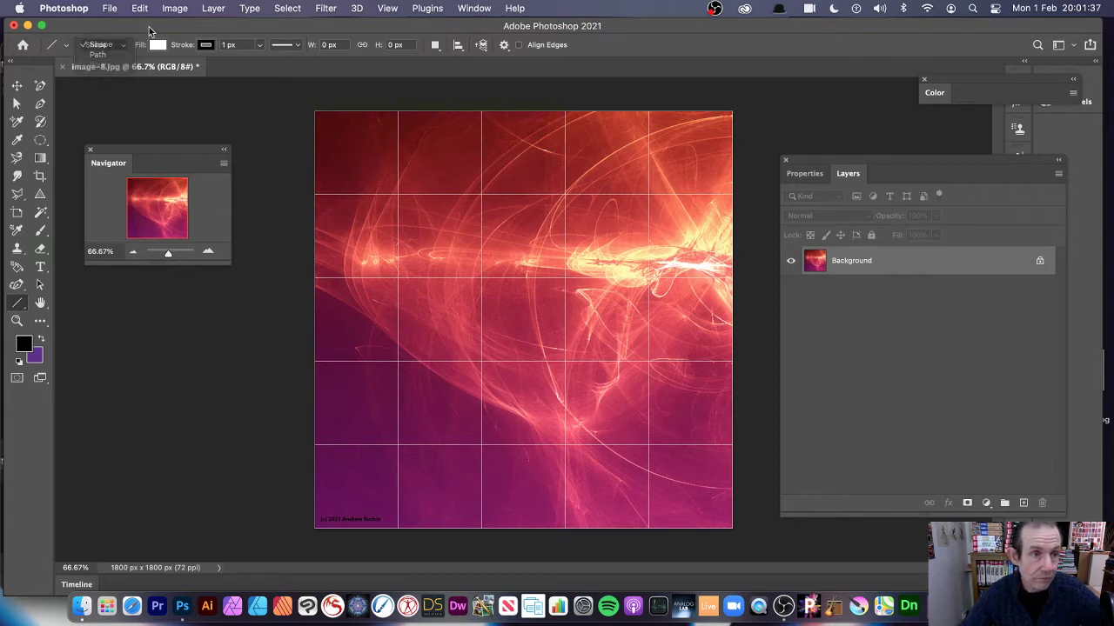
{"action": "left_click", "coordinate": [123, 49]}
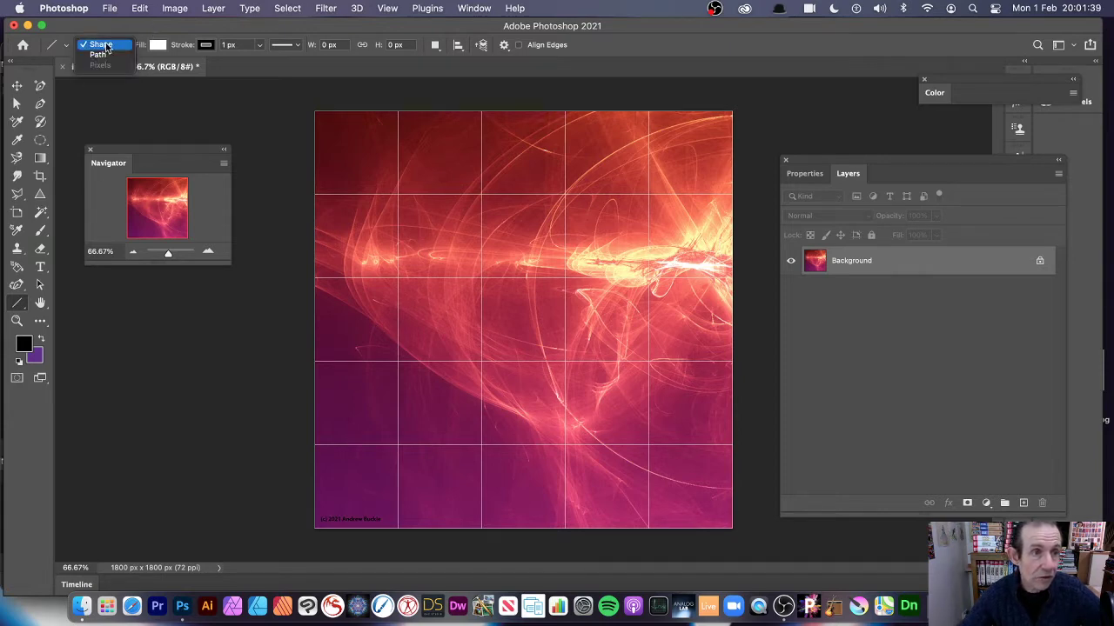
{"action": "left_click", "coordinate": [108, 46]}
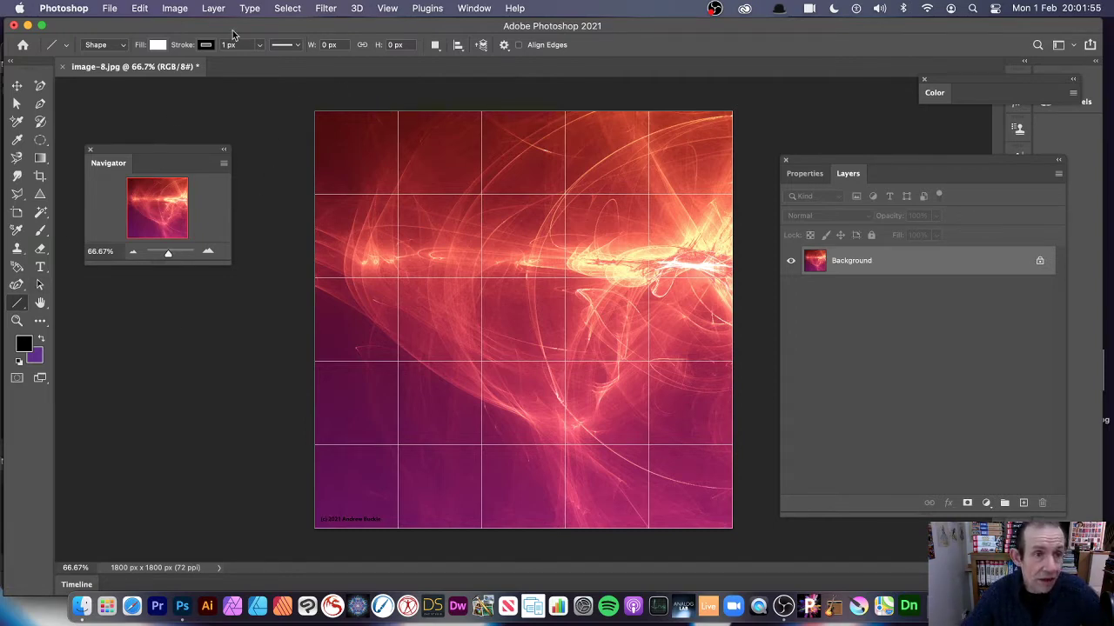
Give the lines no fill and a 3 px stroke width.
{"action": "left_click", "coordinate": [157, 45]}
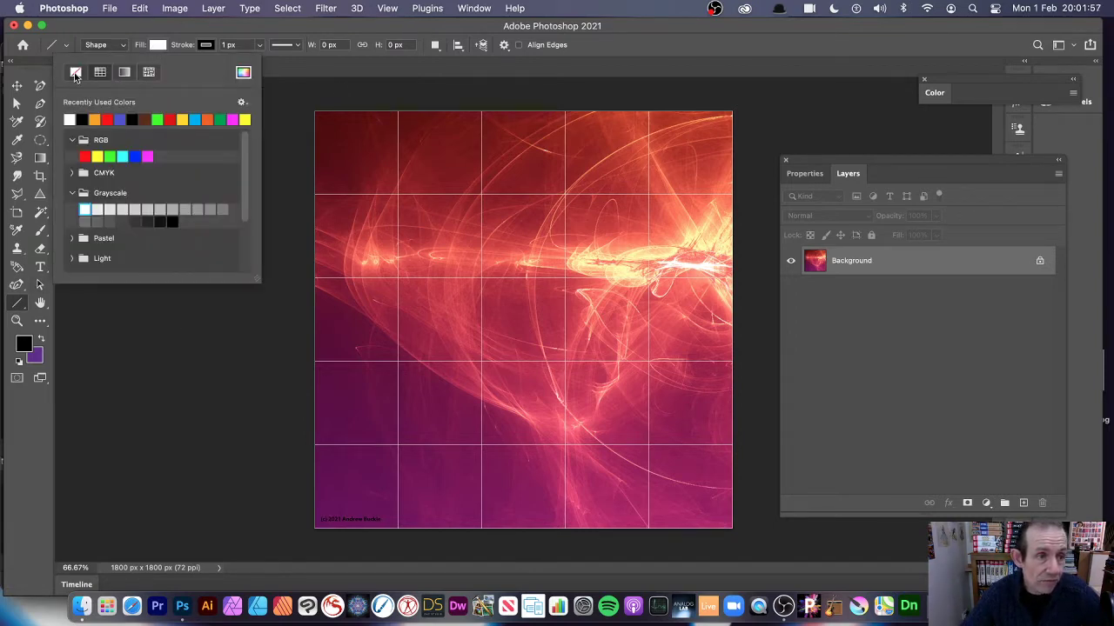
{"action": "left_click", "coordinate": [74, 76]}
{"action": "left_click", "coordinate": [230, 31]}
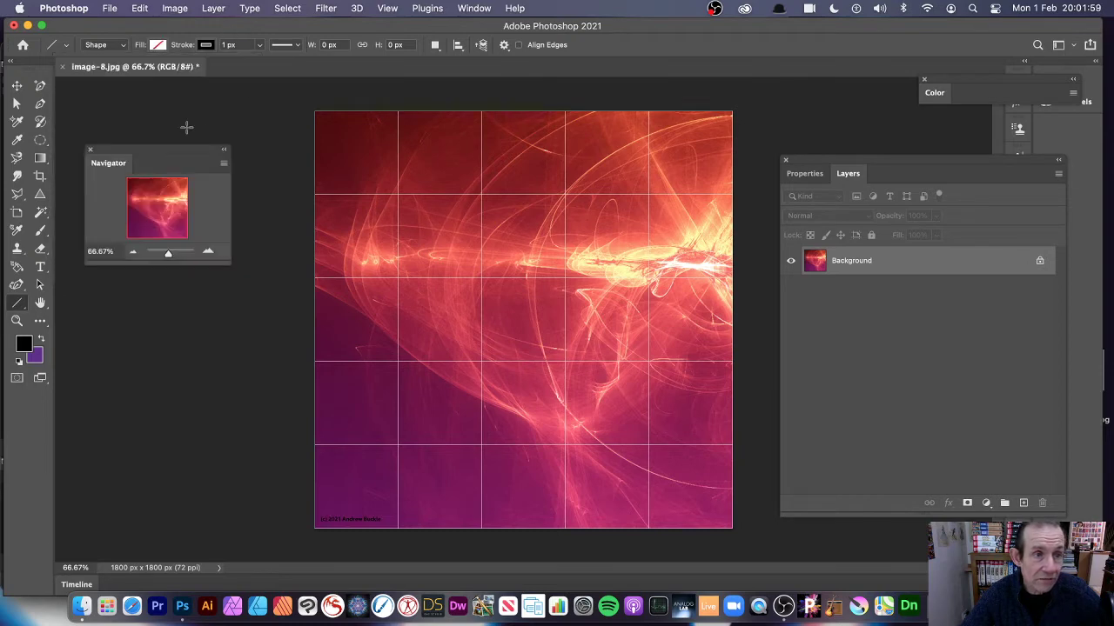
{"action": "left_click", "coordinate": [260, 45]}
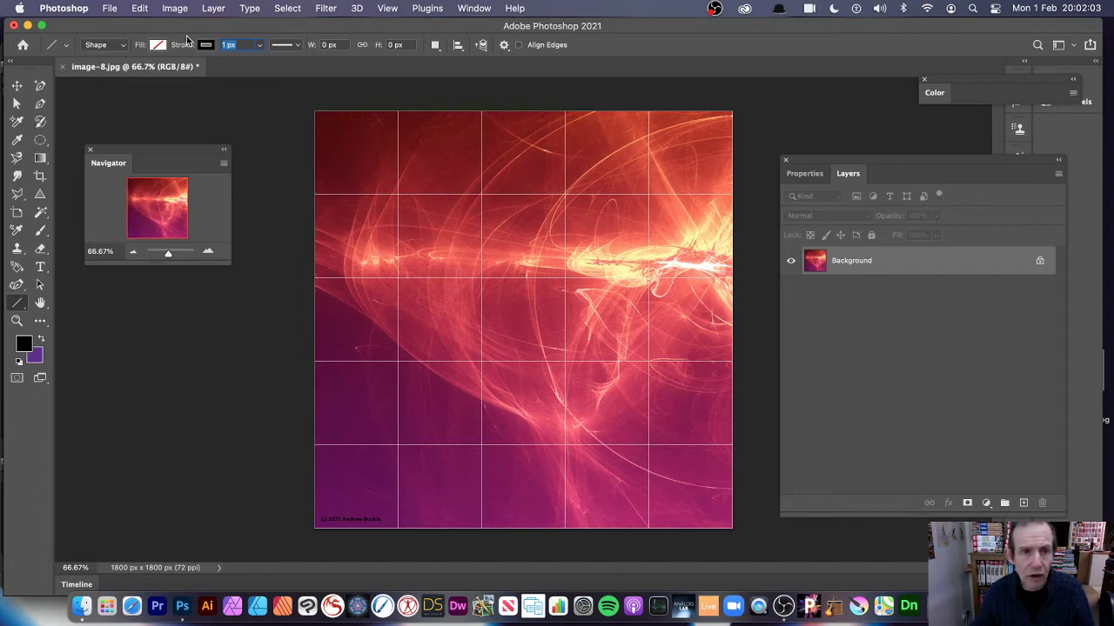
{"action": "type", "text": "3"}
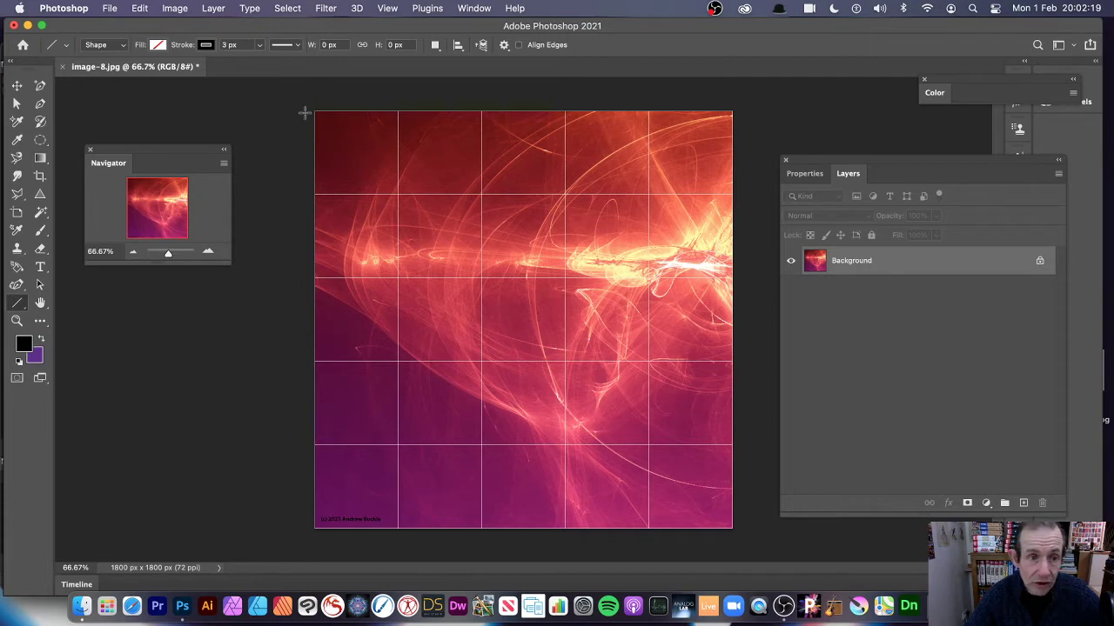
Draw full-height vertical lines at the left edge, 360, 720, 1080, 1440 px and the right edge.
{"action": "left_click_drag", "start_coordinate": [313, 111], "coordinate": [315, 525]}
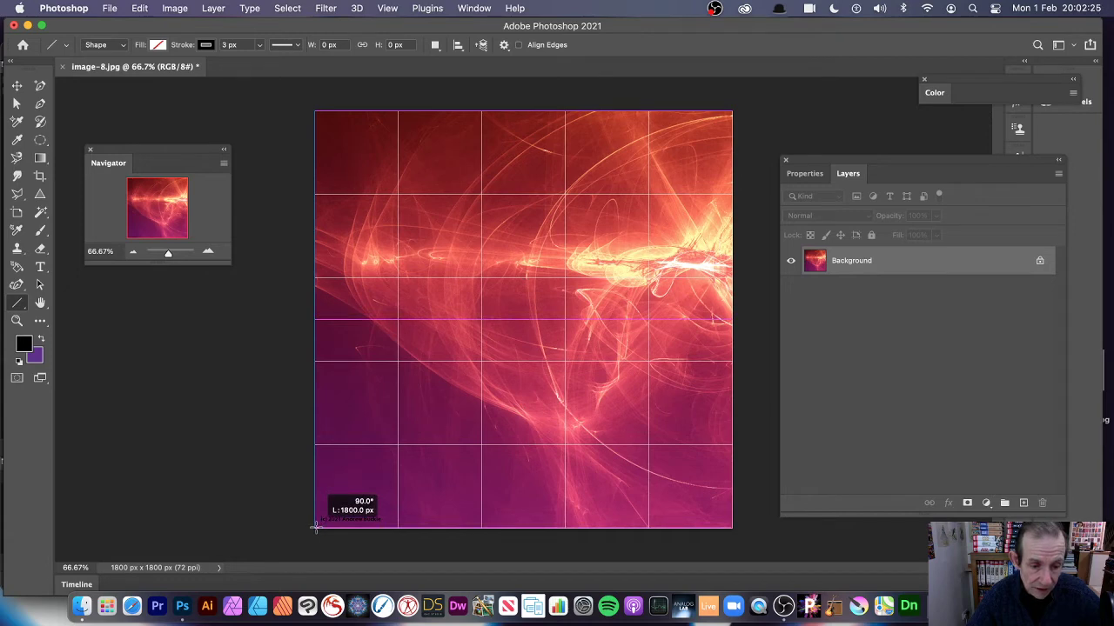
{"action": "left_click_drag", "start_coordinate": [315, 526], "coordinate": [315, 526]}
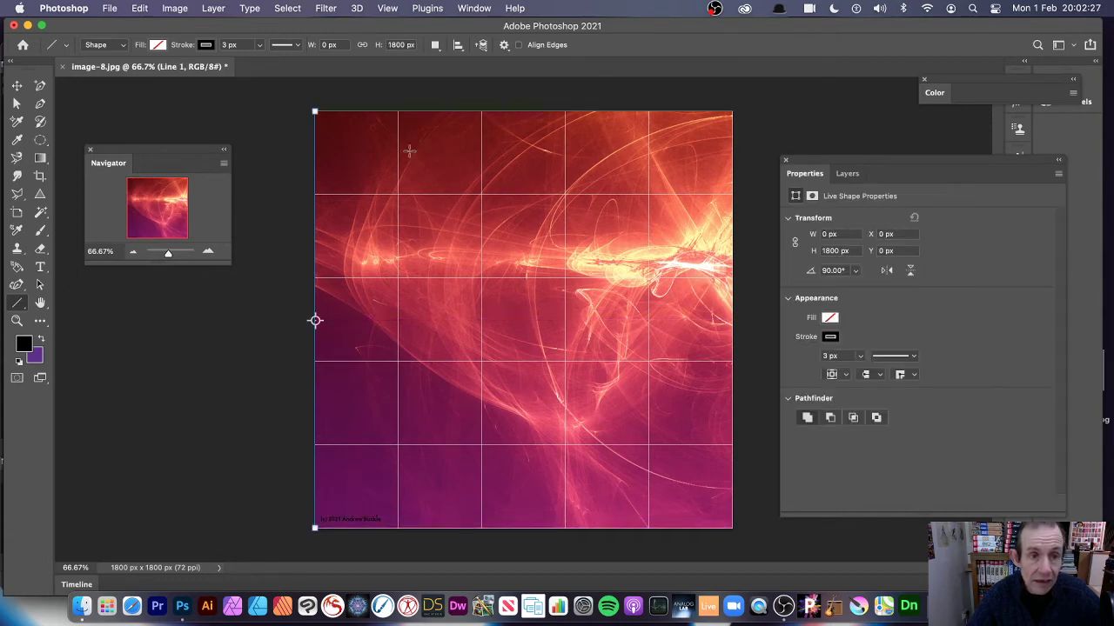
{"action": "left_click_drag", "start_coordinate": [397, 109], "coordinate": [397, 528]}
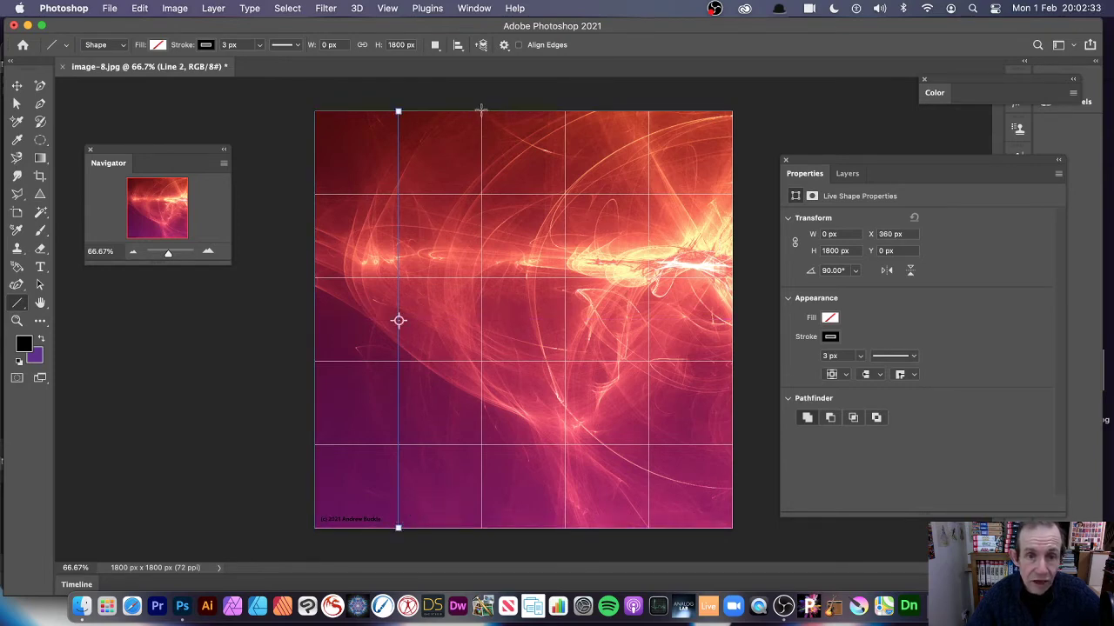
{"action": "left_click_drag", "start_coordinate": [480, 109], "coordinate": [481, 527]}
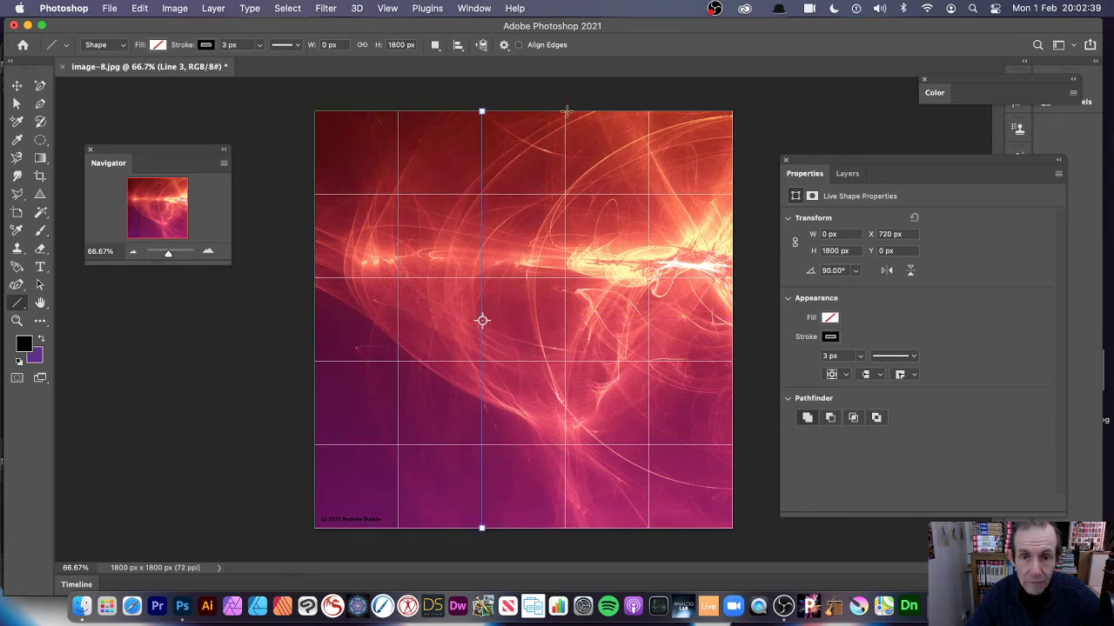
{"action": "left_click_drag", "start_coordinate": [564, 109], "coordinate": [566, 527]}
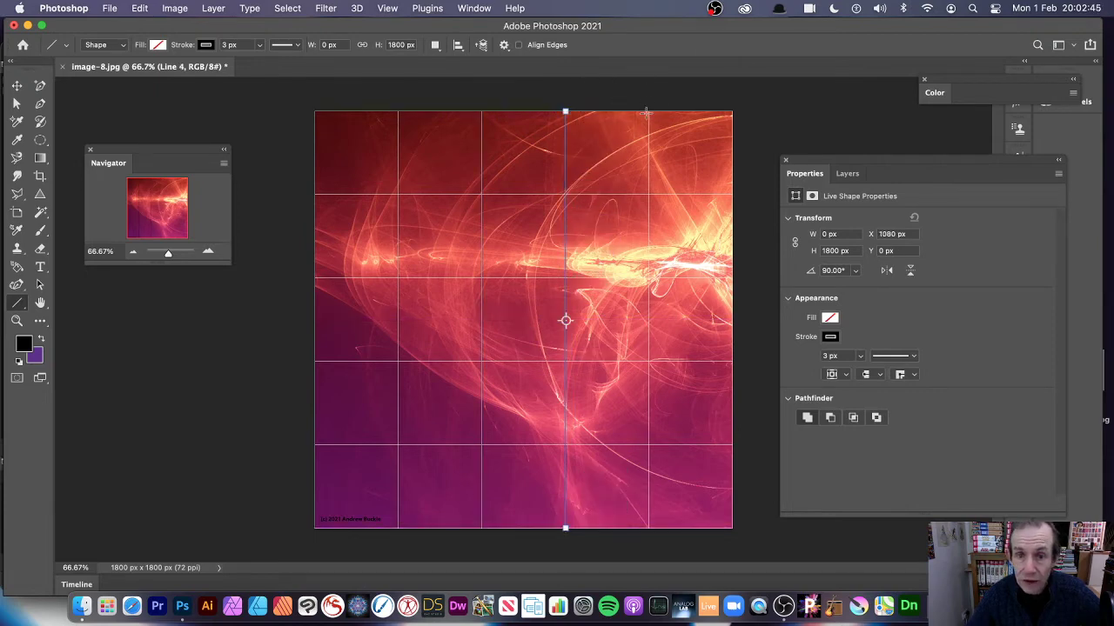
{"action": "left_click_drag", "start_coordinate": [647, 110], "coordinate": [649, 529]}
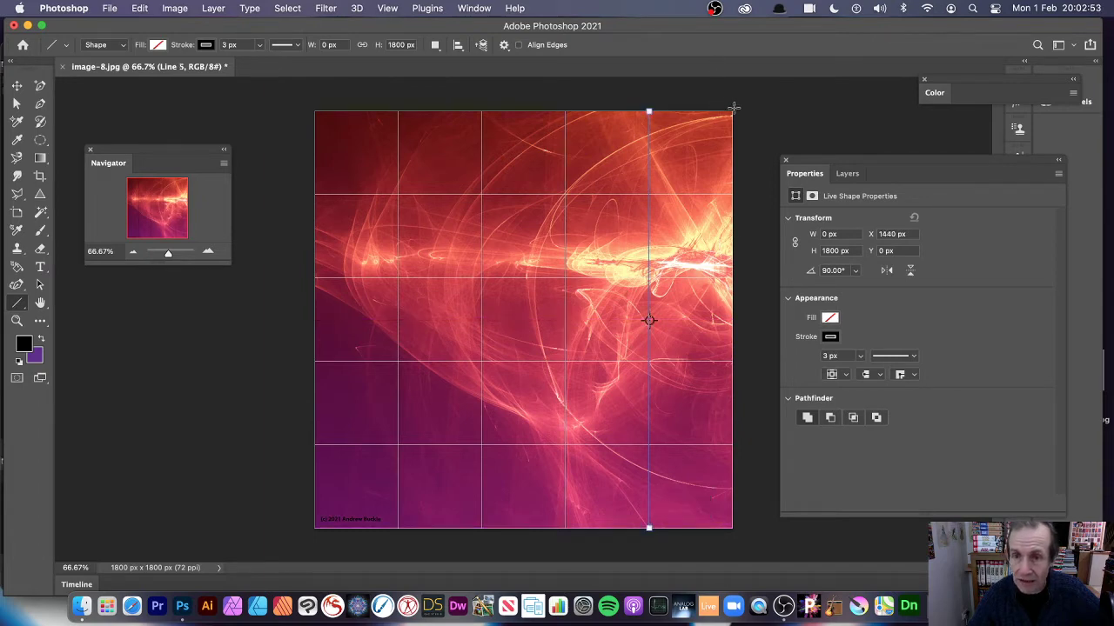
{"action": "left_click_drag", "start_coordinate": [733, 110], "coordinate": [731, 529]}
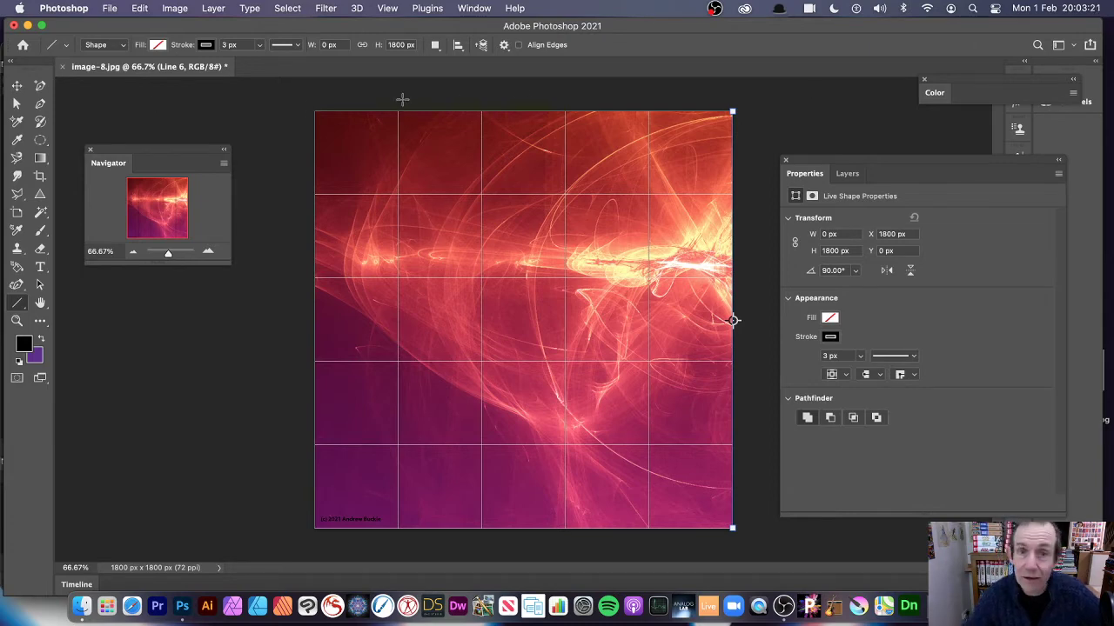
Draw full-width horizontal lines at Y 0, 360, 720, 1080, 1440 and 1800 px, then deselect.
{"action": "left_click_drag", "start_coordinate": [315, 111], "coordinate": [733, 111]}
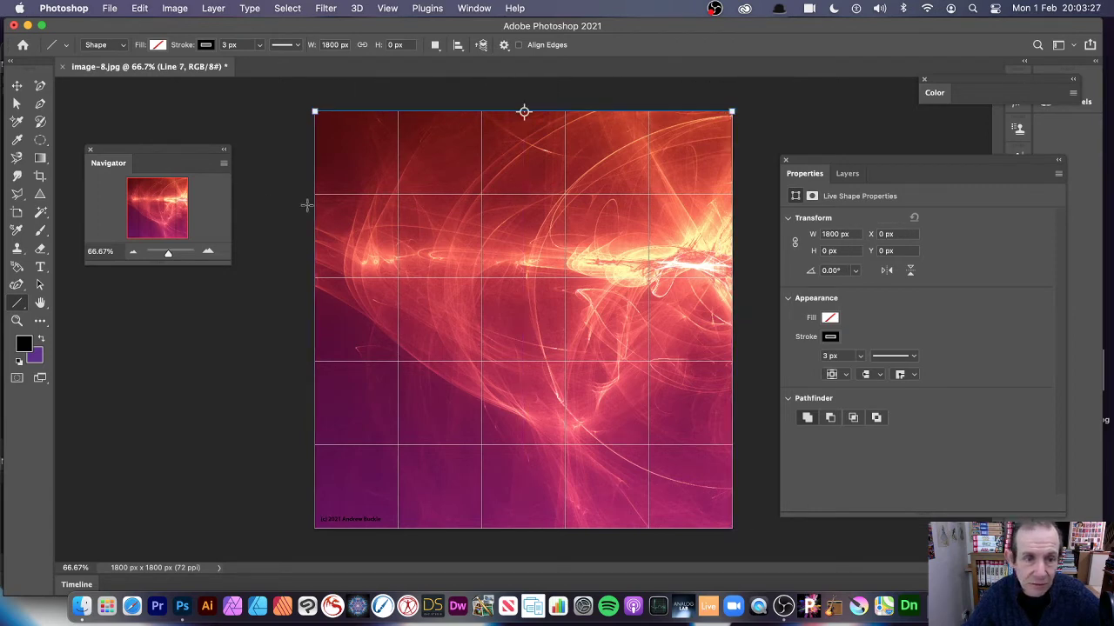
{"action": "left_click_drag", "start_coordinate": [315, 194], "coordinate": [724, 195]}
{"action": "left_click_drag", "start_coordinate": [729, 195], "coordinate": [729, 195]}
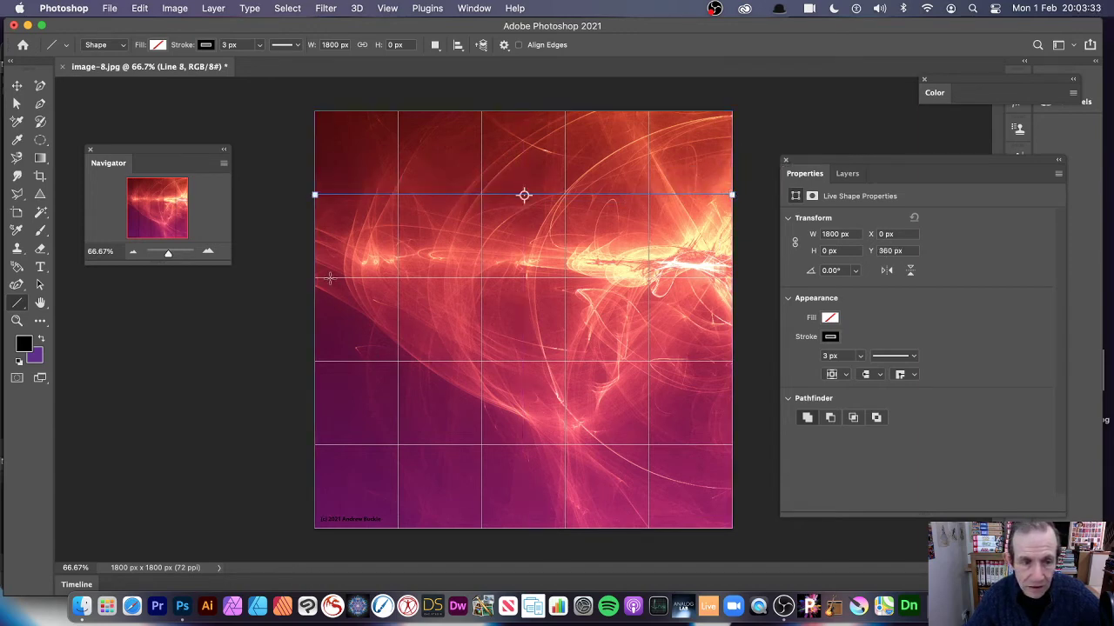
{"action": "left_click_drag", "start_coordinate": [315, 277], "coordinate": [729, 278]}
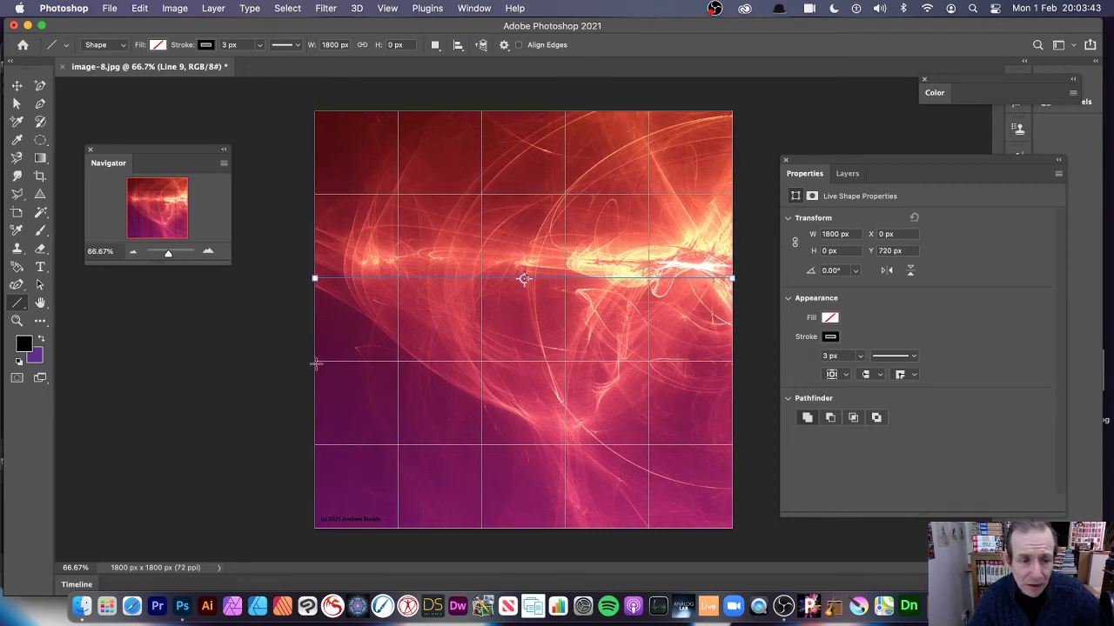
{"action": "left_click_drag", "start_coordinate": [313, 360], "coordinate": [729, 360]}
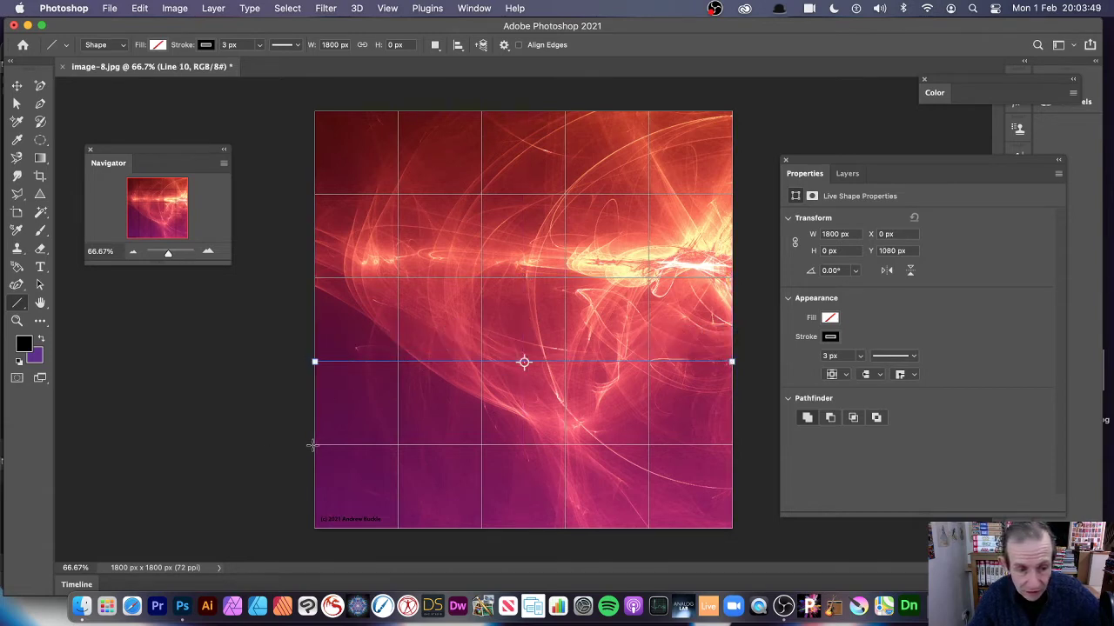
{"action": "left_click_drag", "start_coordinate": [318, 442], "coordinate": [729, 445]}
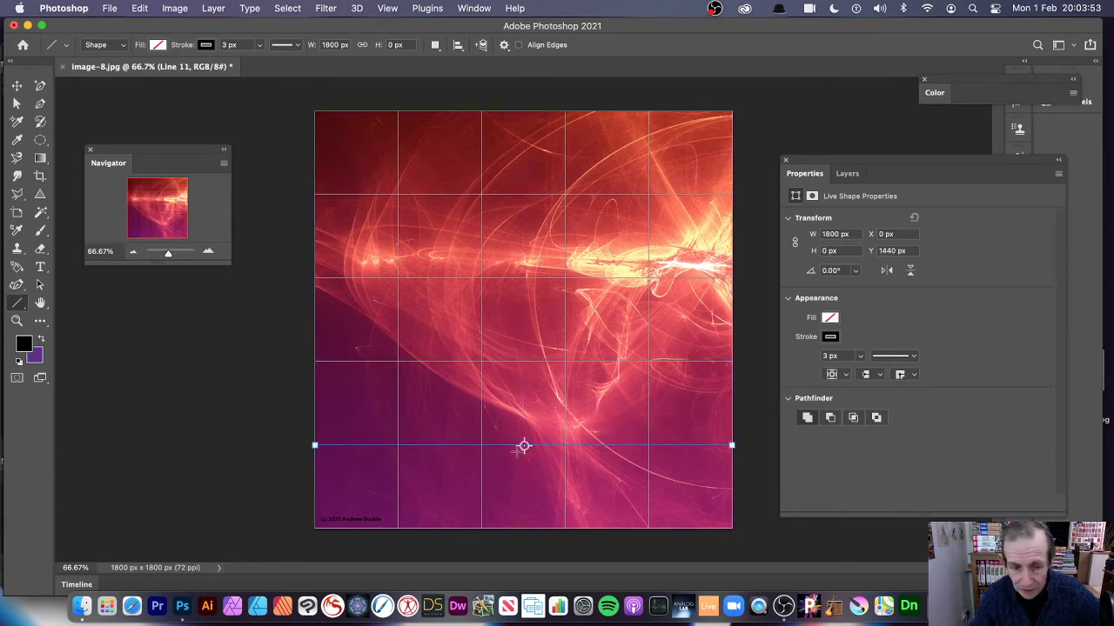
{"action": "left_click_drag", "start_coordinate": [312, 527], "coordinate": [730, 527]}
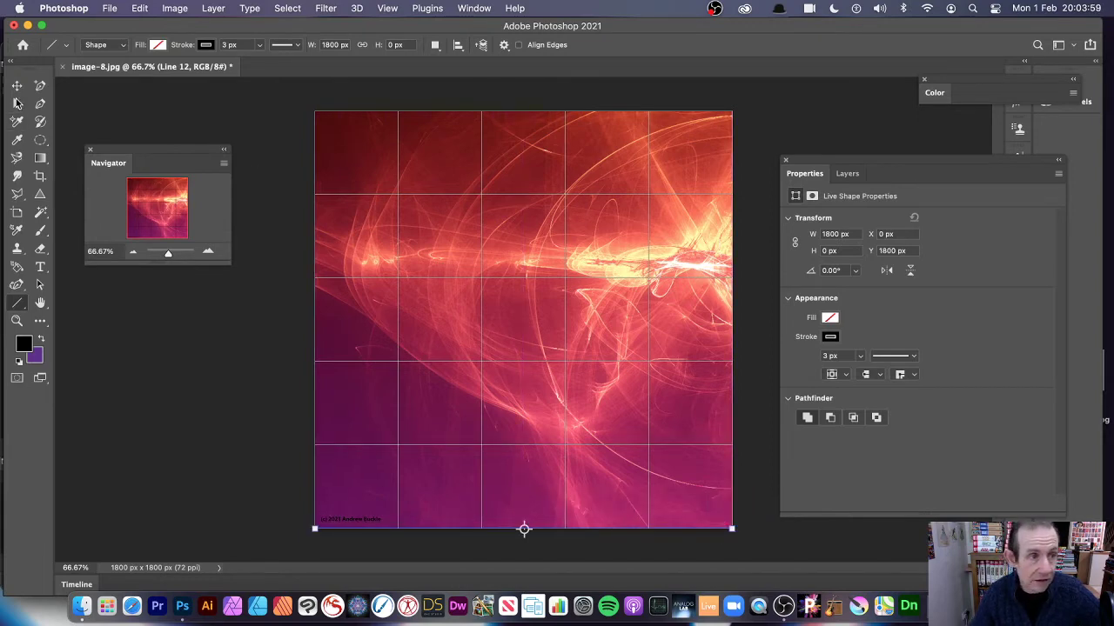
{"action": "left_click", "coordinate": [18, 86]}
{"action": "left_click", "coordinate": [254, 221]}
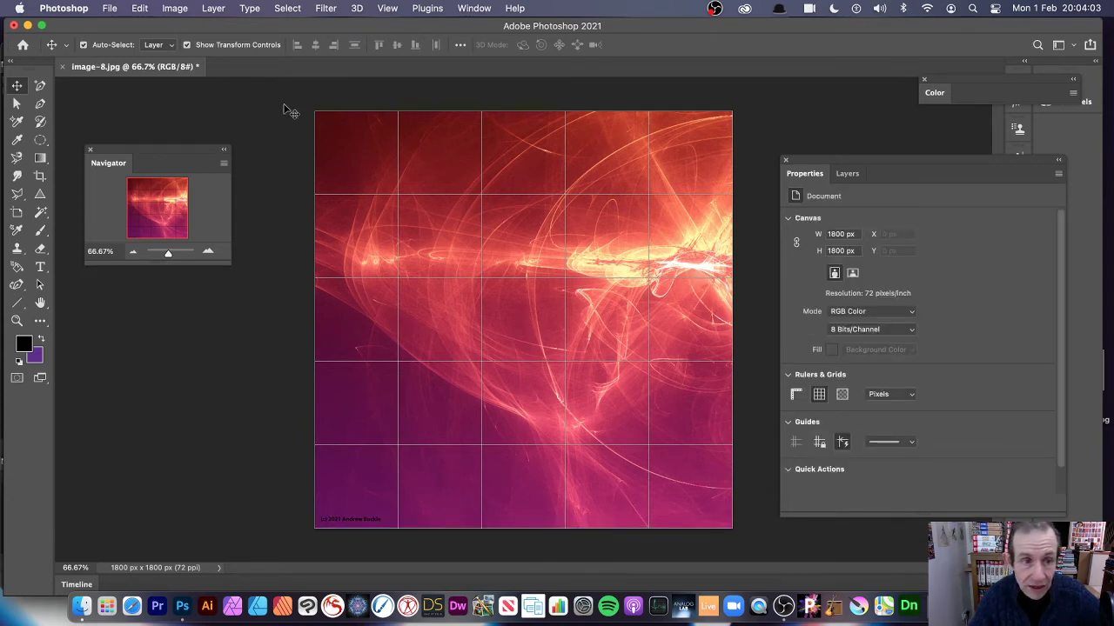
Marquee-drag over the whole canvas to select all line layers, then open the Layer menu.
{"action": "left_click", "coordinate": [522, 112]}
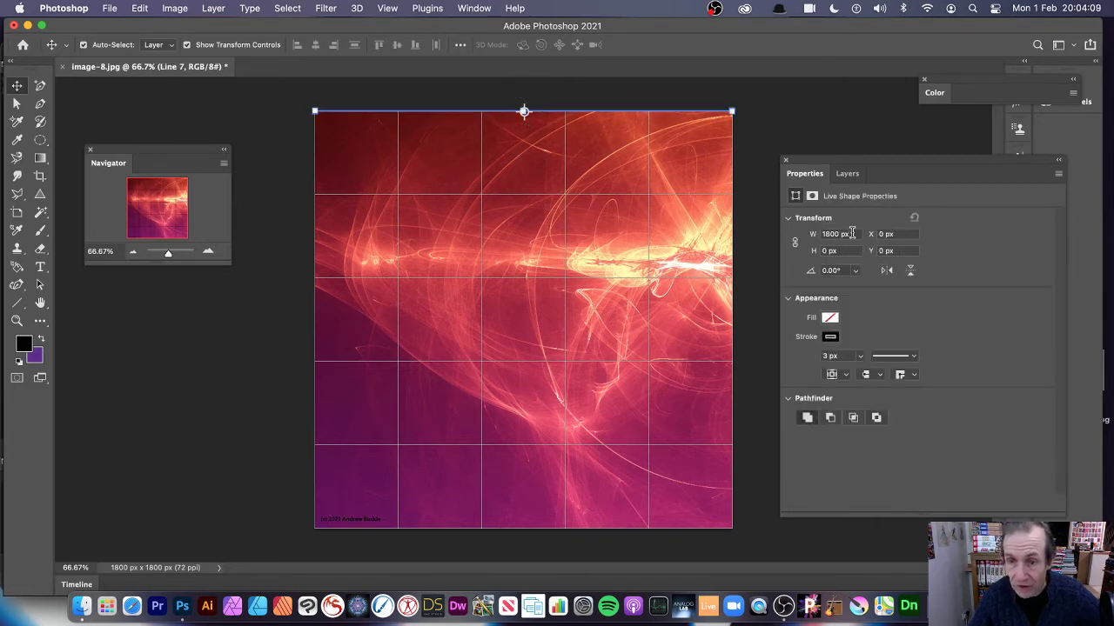
{"action": "left_click", "coordinate": [287, 168]}
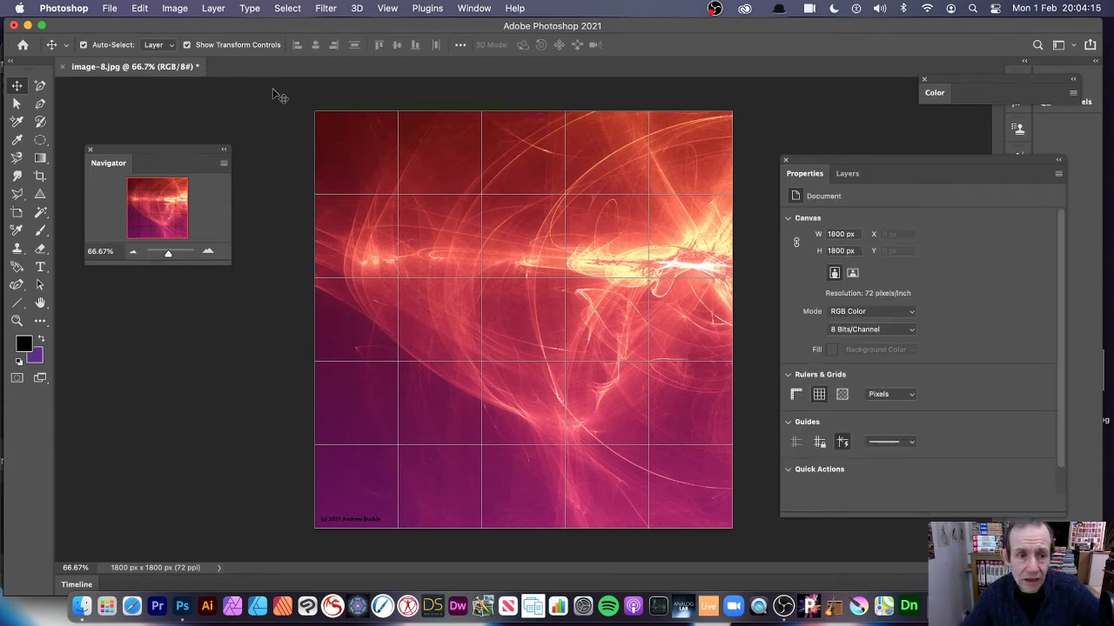
{"action": "left_click_drag", "start_coordinate": [276, 94], "coordinate": [763, 543]}
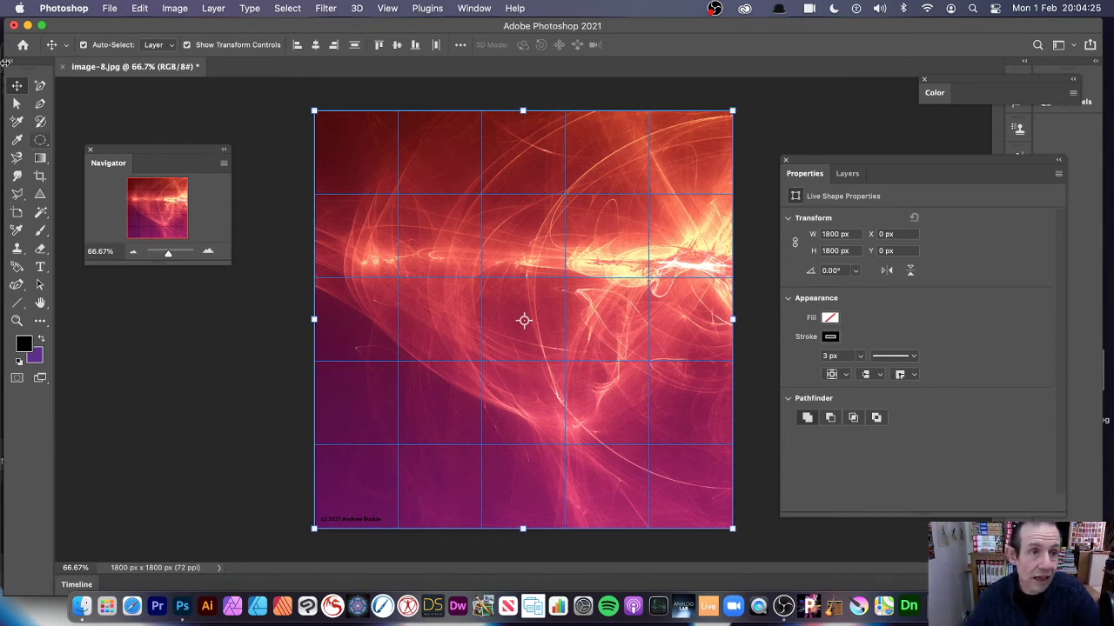
{"action": "left_click", "coordinate": [213, 9]}
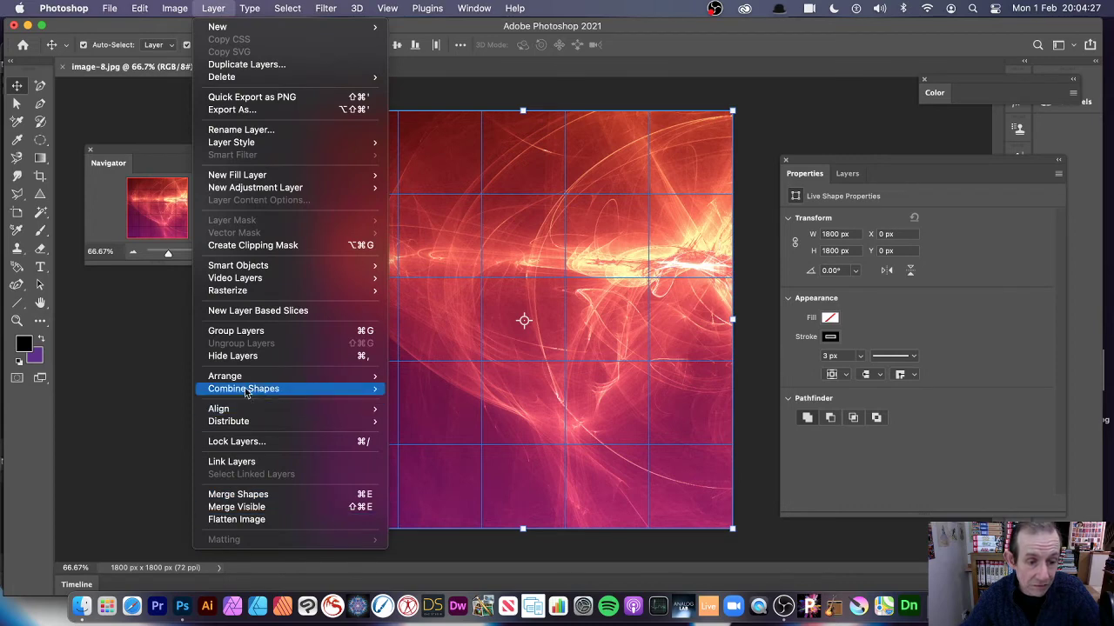
{"action": "mouse_move", "coordinate": [243, 391]}
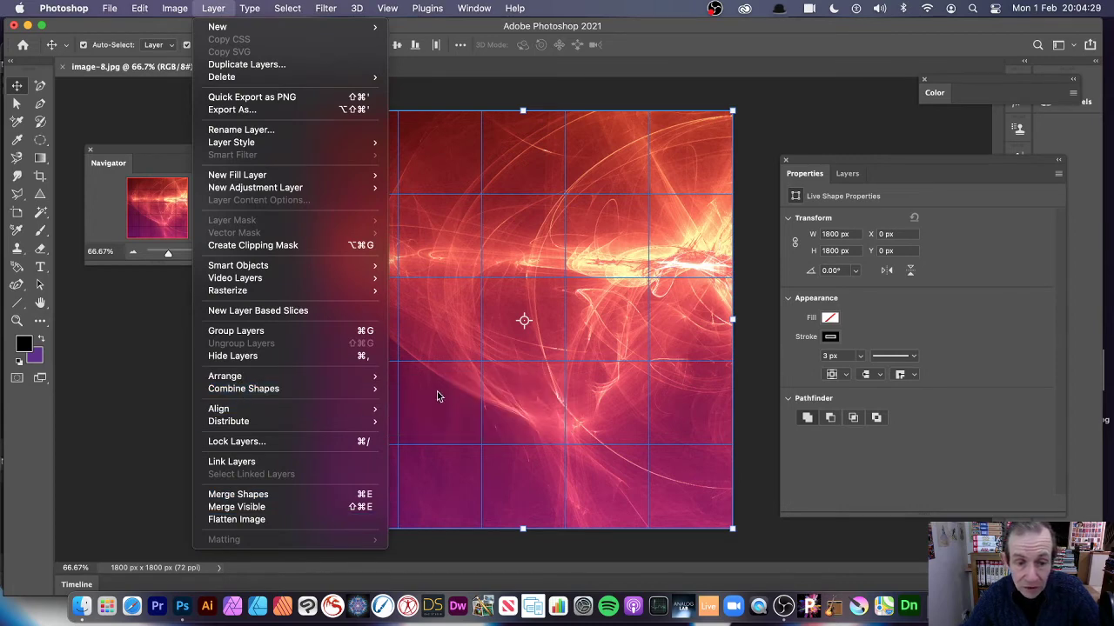
{"action": "left_click", "coordinate": [143, 396]}
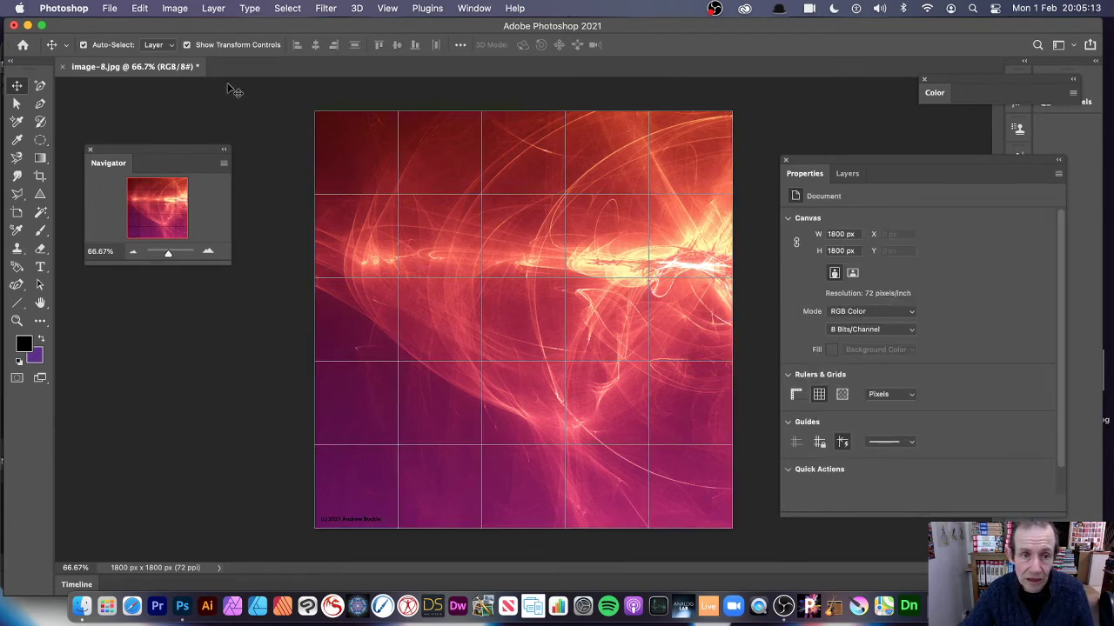
{"action": "left_click_drag", "start_coordinate": [246, 85], "coordinate": [726, 489]}
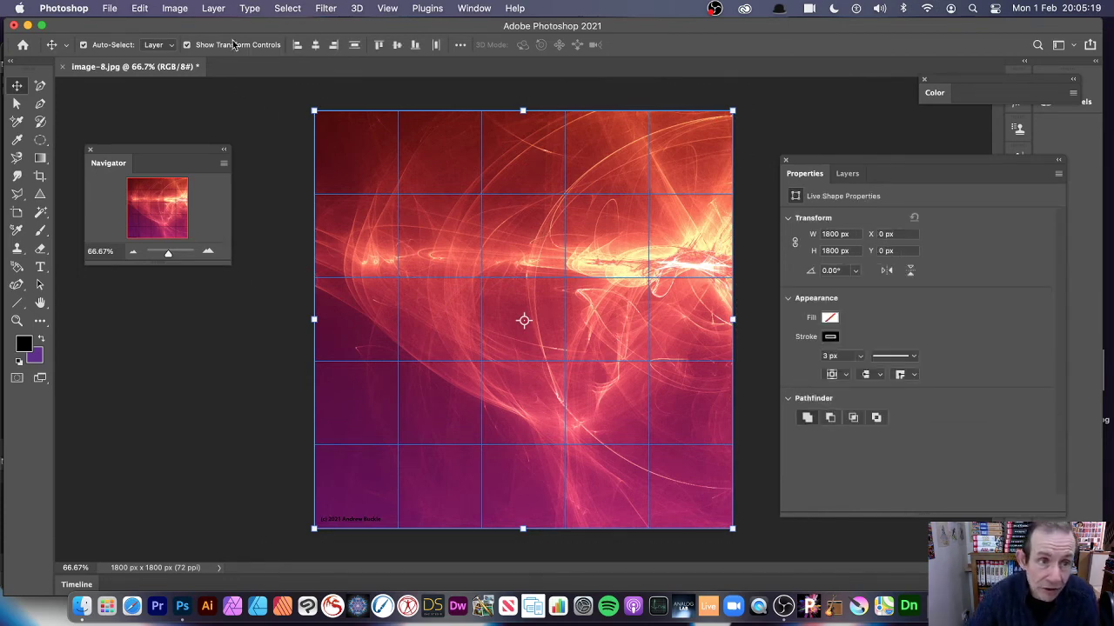
Convert the selected grid lines into a smart object via Layer > Smart Objects.
{"action": "left_click", "coordinate": [213, 9]}
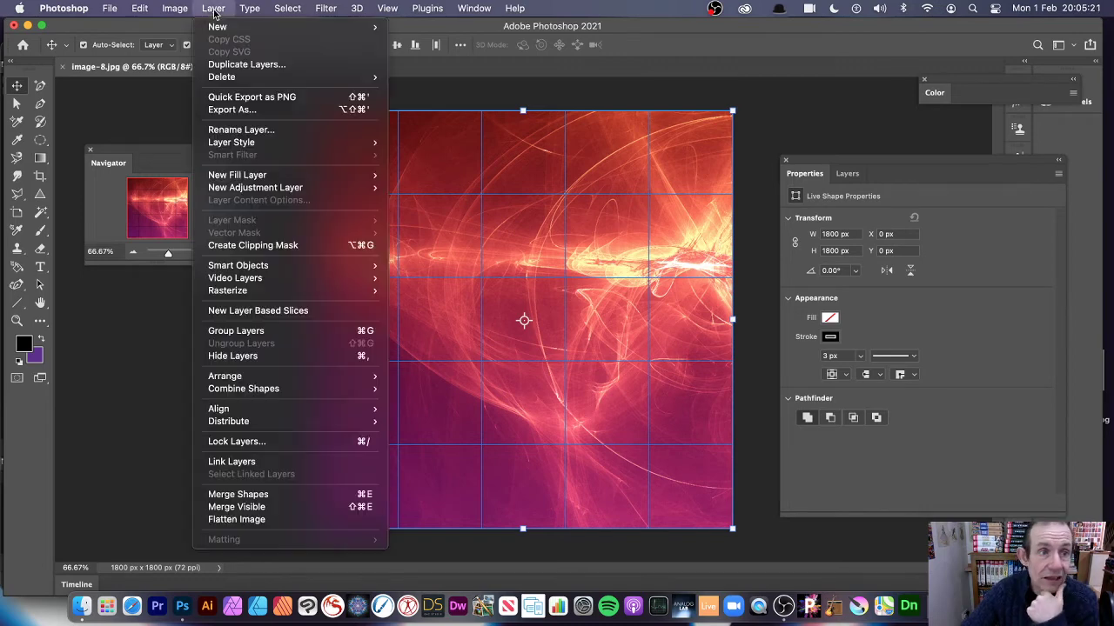
{"action": "mouse_move", "coordinate": [258, 271]}
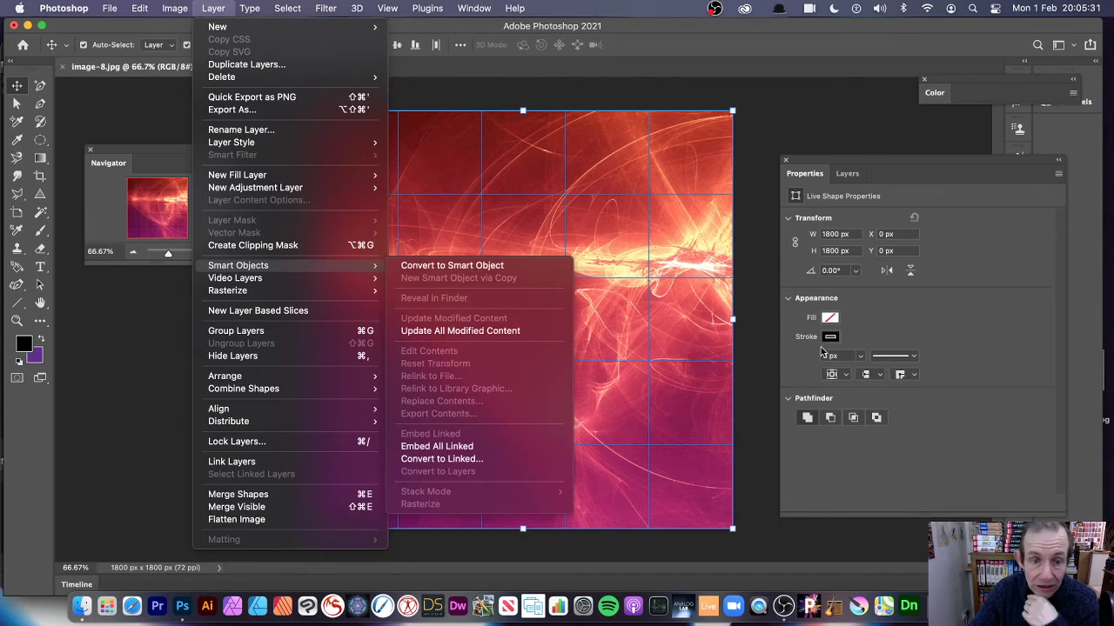
{"action": "left_click", "coordinate": [479, 266]}
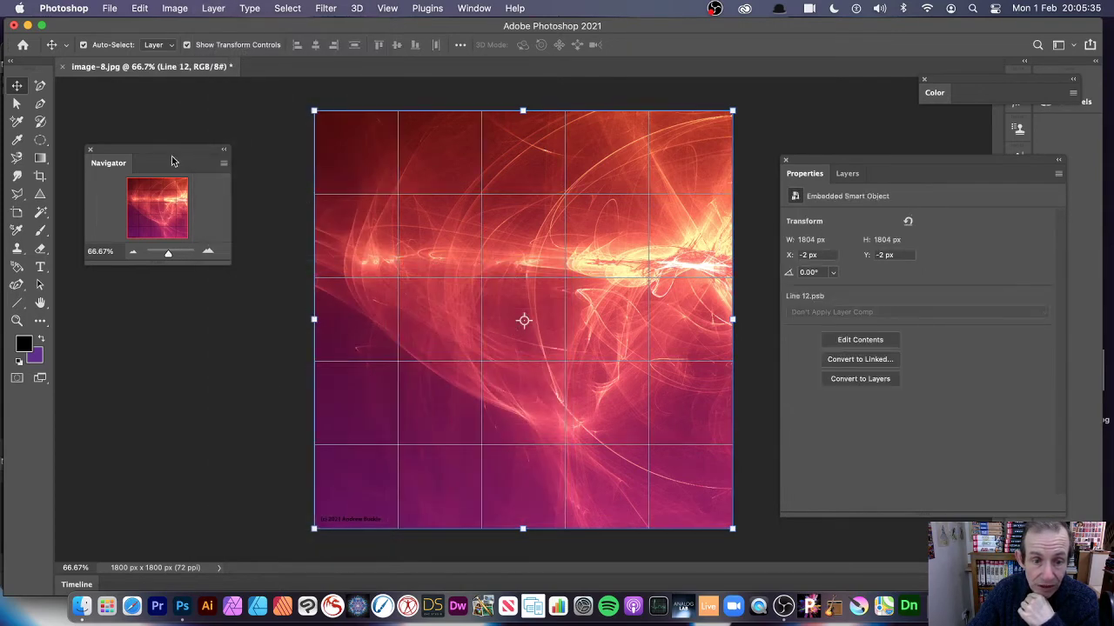
{"action": "left_click", "coordinate": [270, 102]}
{"action": "left_click_drag", "start_coordinate": [274, 92], "coordinate": [731, 535]}
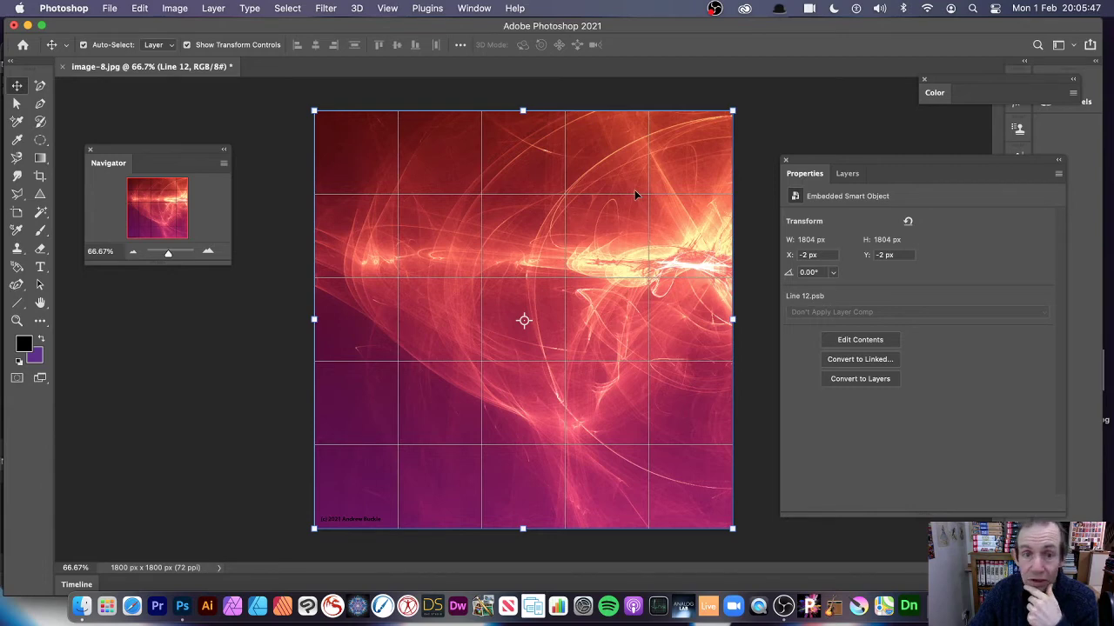
Open the Line 12 smart object's contents and select every line inside it.
{"action": "left_click", "coordinate": [846, 173]}
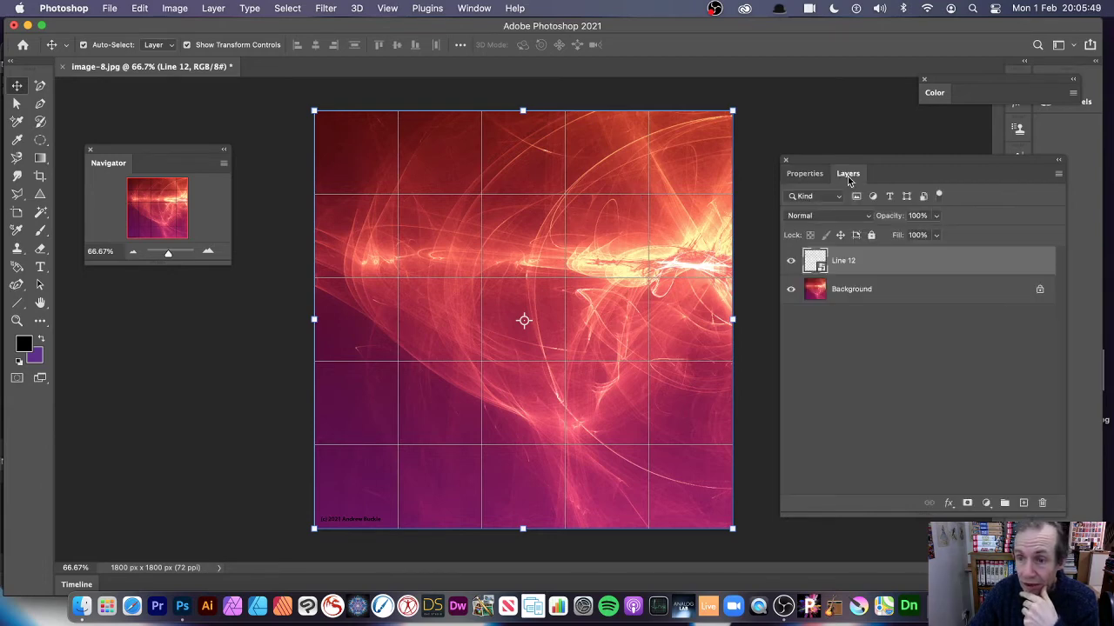
{"action": "double_click", "coordinate": [820, 269]}
{"action": "left_click_drag", "start_coordinate": [271, 98], "coordinate": [753, 522]}
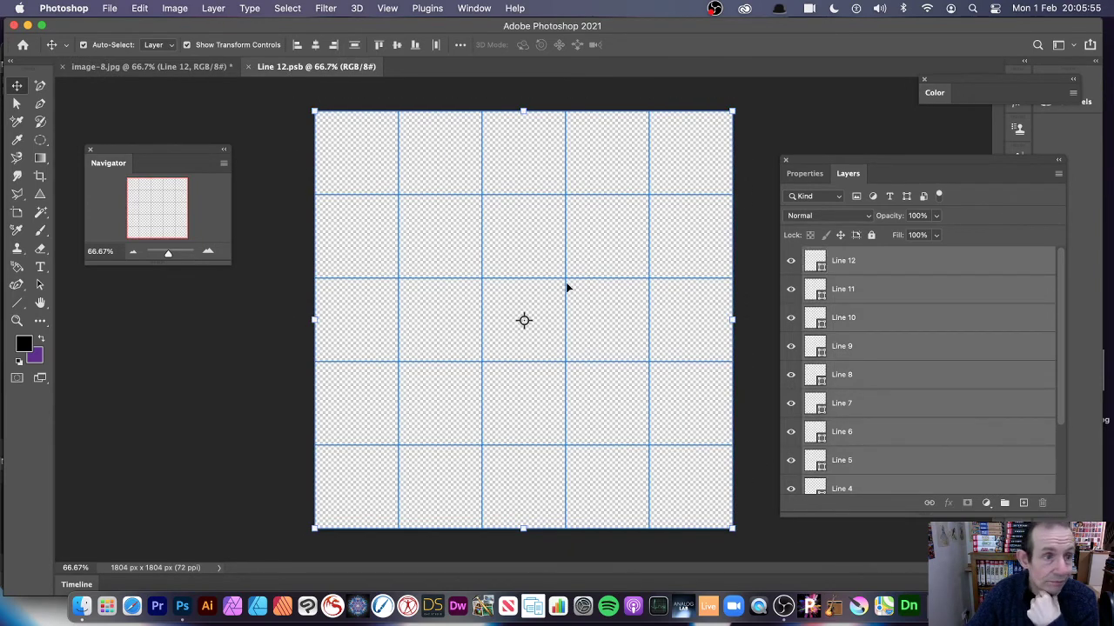
Recolour the Line 12 strokes blue, then close Line 12.psb and save the changes.
{"action": "left_click", "coordinate": [17, 302]}
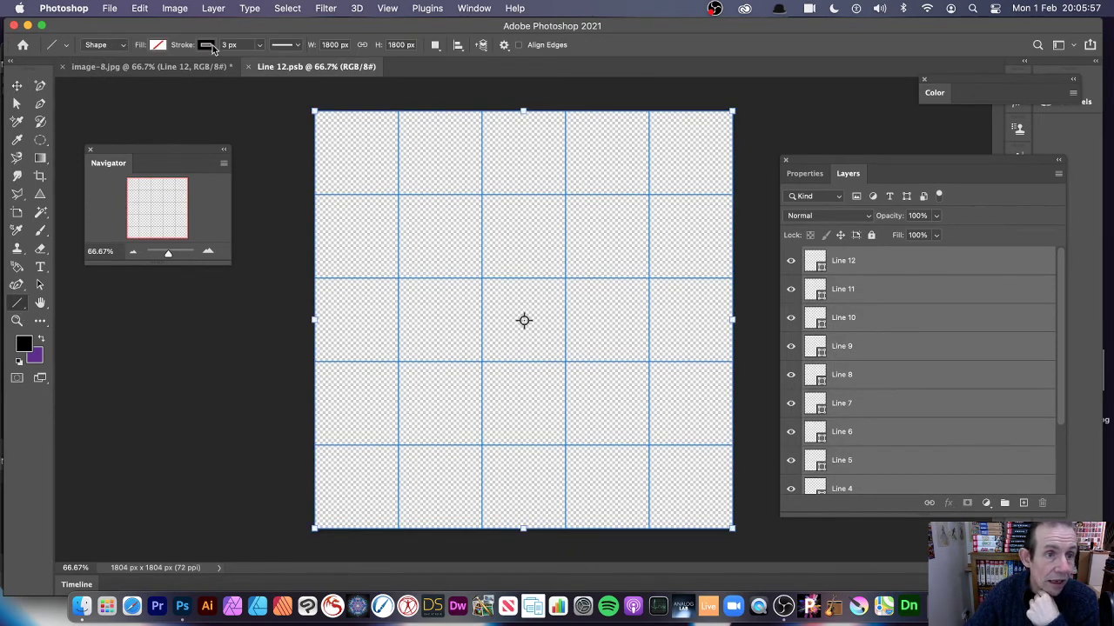
{"action": "left_click", "coordinate": [209, 47]}
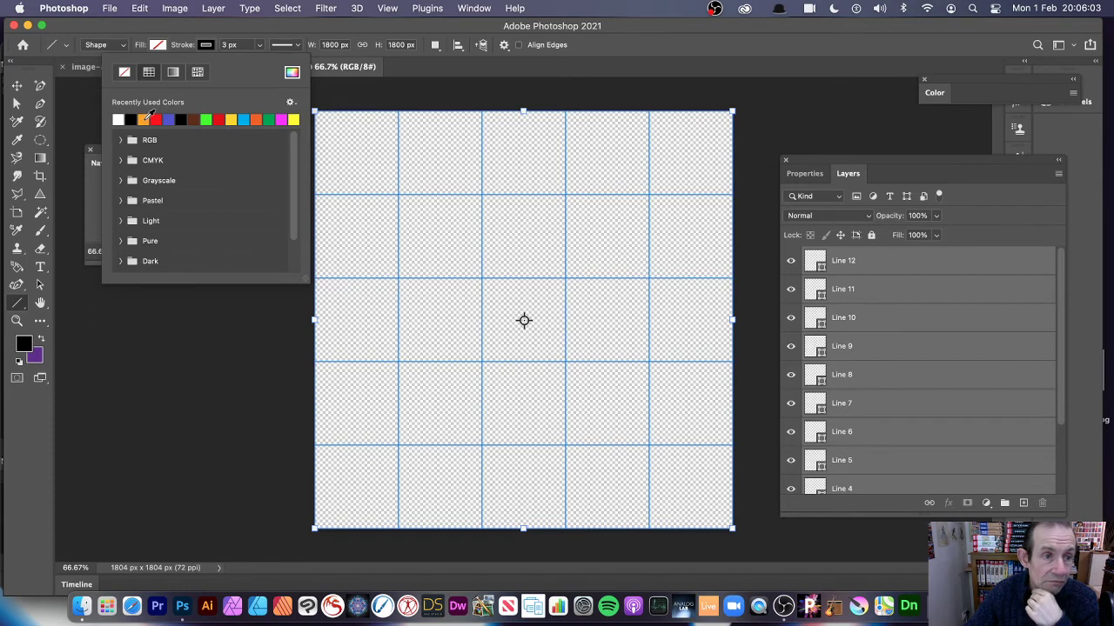
{"action": "left_click", "coordinate": [146, 118]}
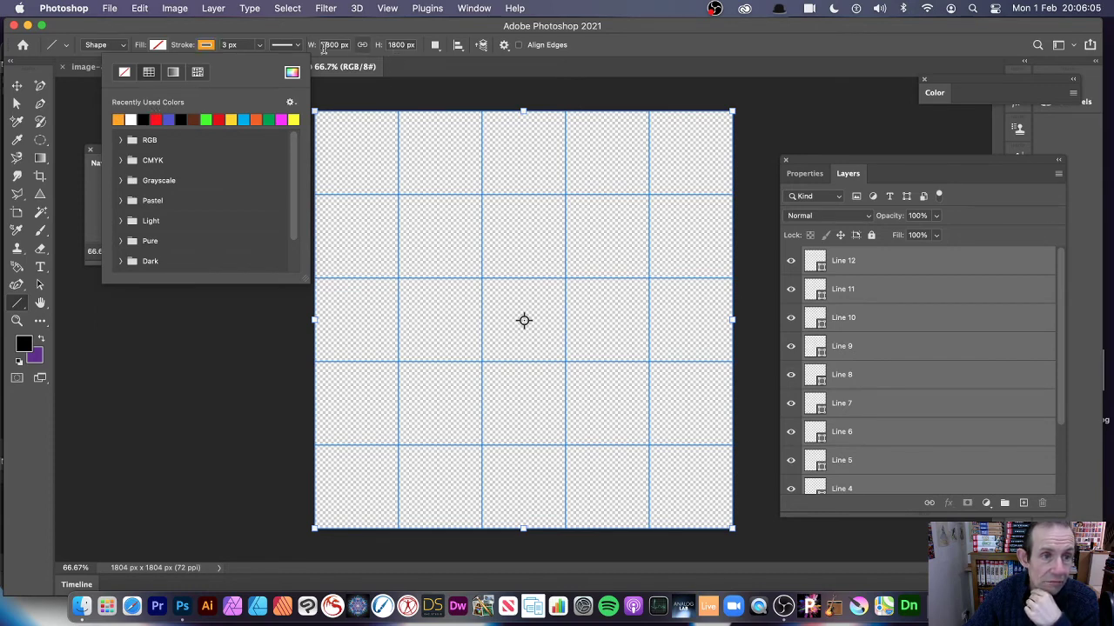
{"action": "left_click", "coordinate": [294, 119]}
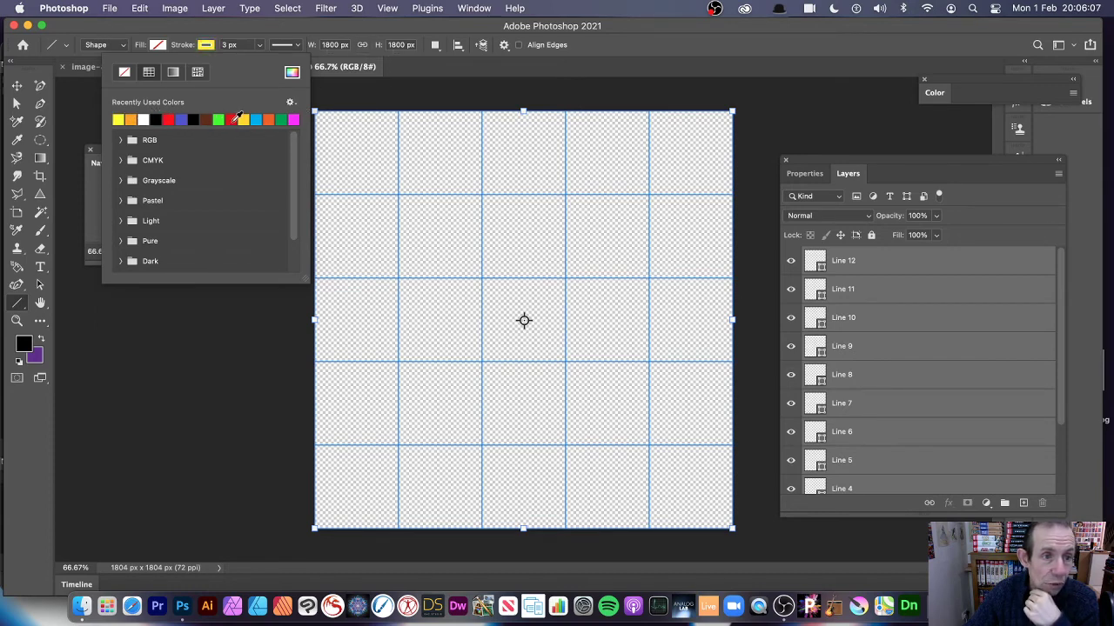
{"action": "left_click", "coordinate": [256, 120]}
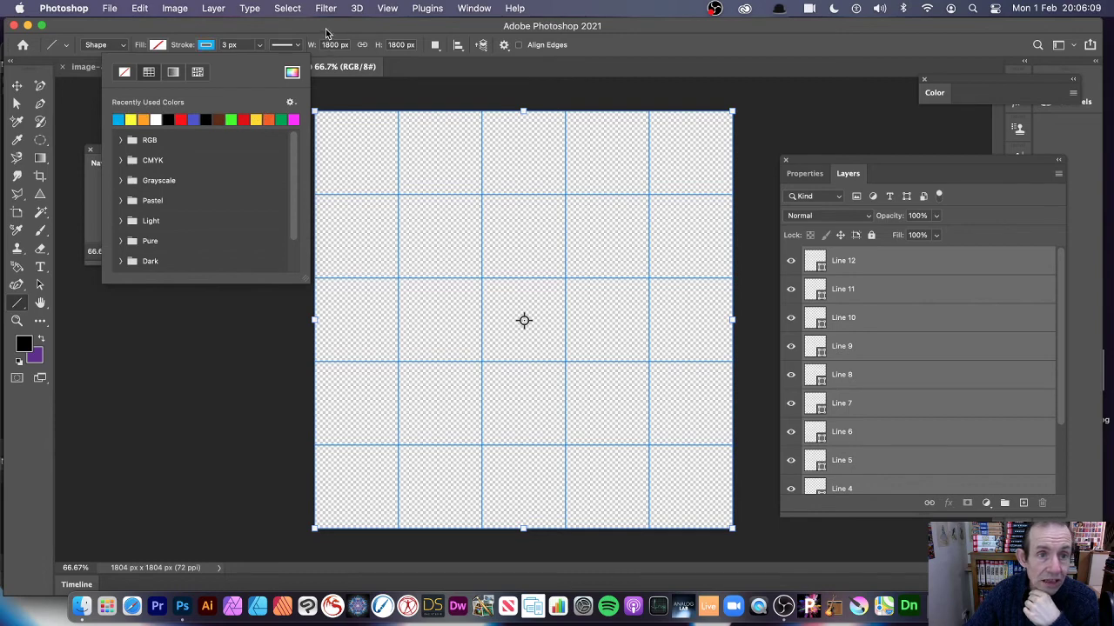
{"action": "left_click", "coordinate": [326, 33]}
{"action": "left_click", "coordinate": [247, 67]}
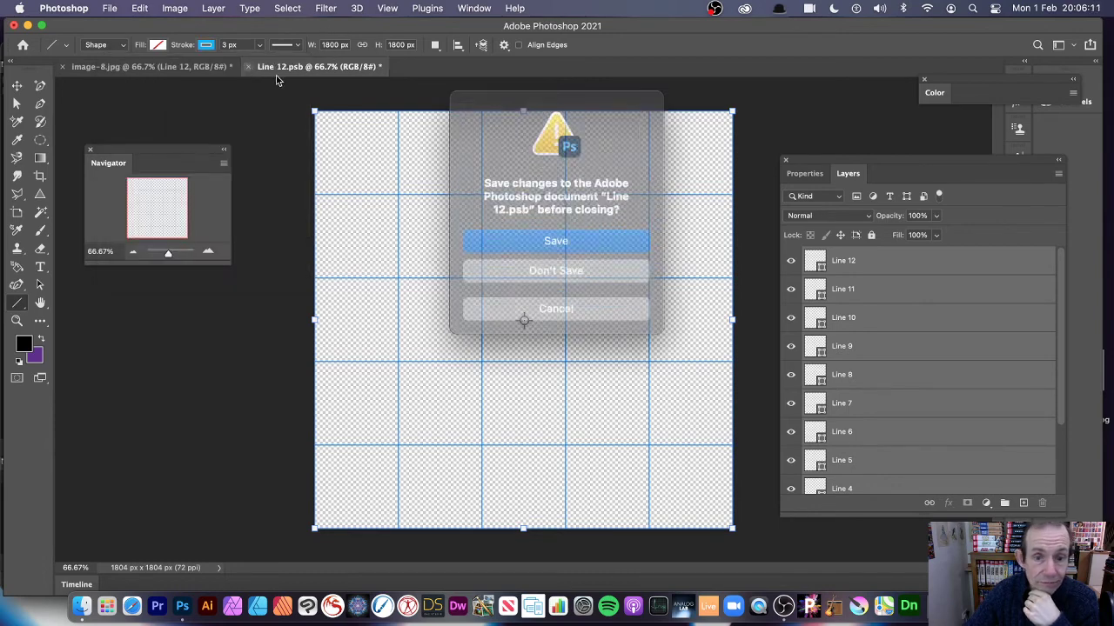
{"action": "left_click", "coordinate": [559, 239]}
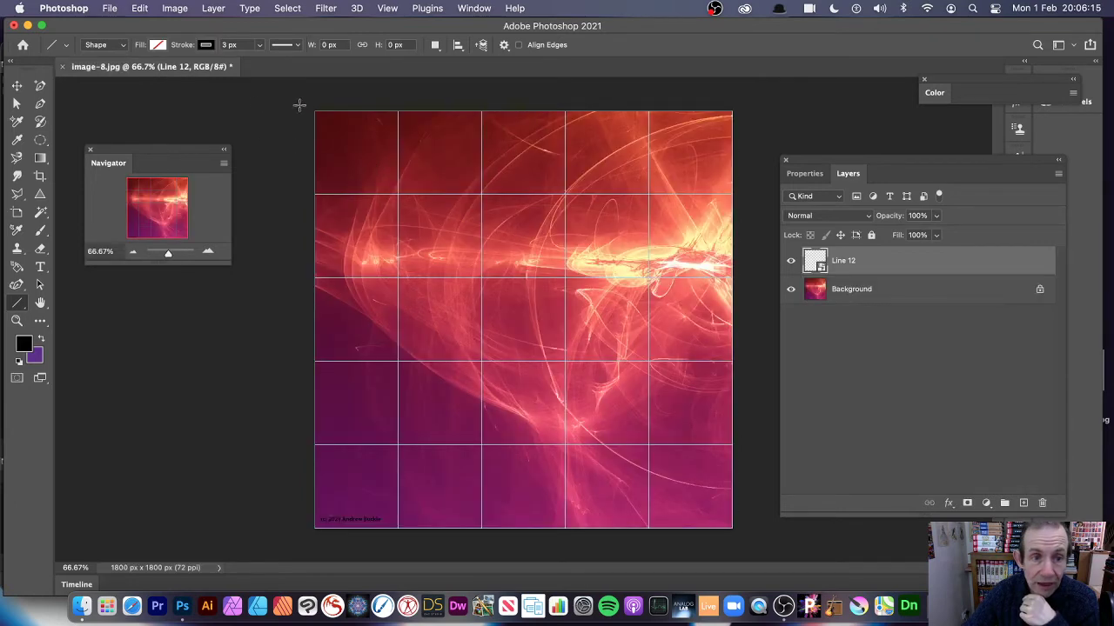
Turn off View > Show > Grid and switch to the Move tool.
{"action": "left_click", "coordinate": [387, 8]}
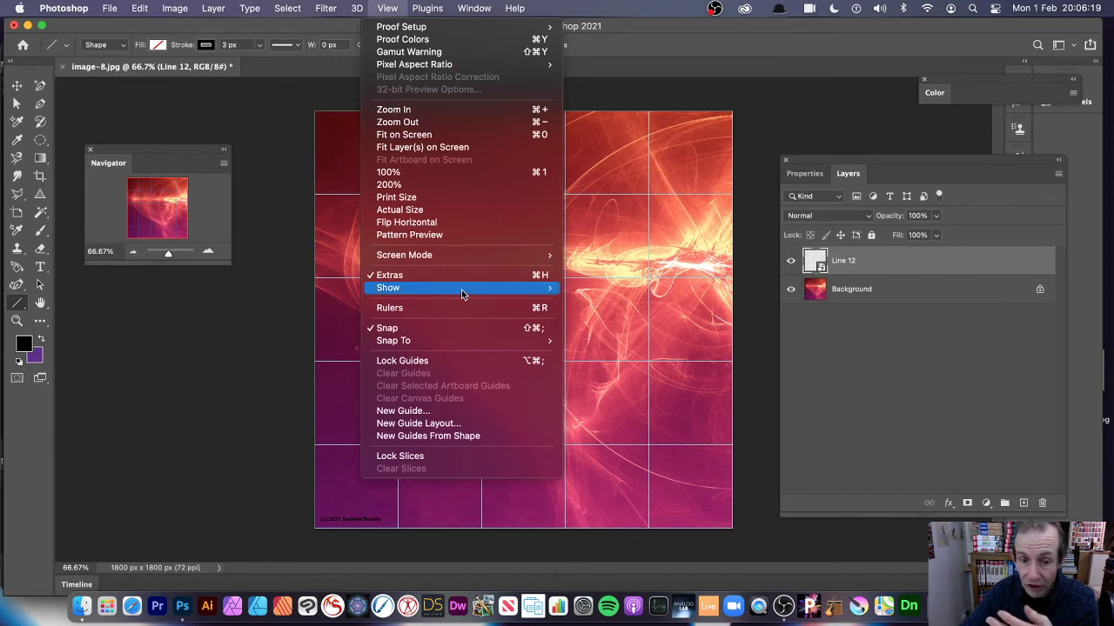
{"action": "mouse_move", "coordinate": [462, 290]}
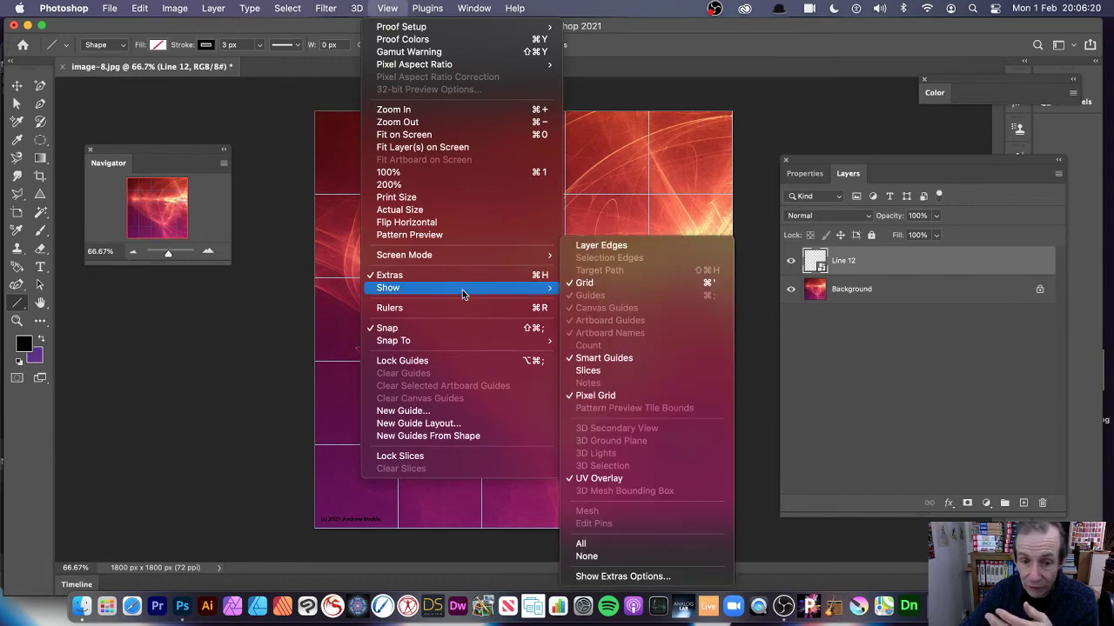
{"action": "left_click", "coordinate": [577, 283]}
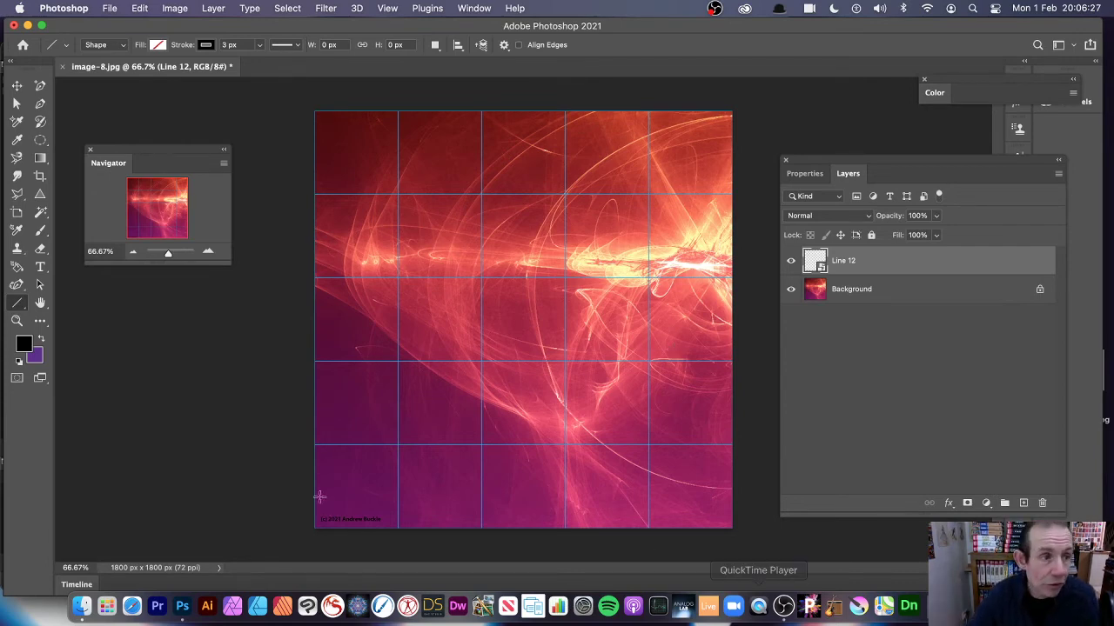
{"action": "left_click", "coordinate": [17, 86]}
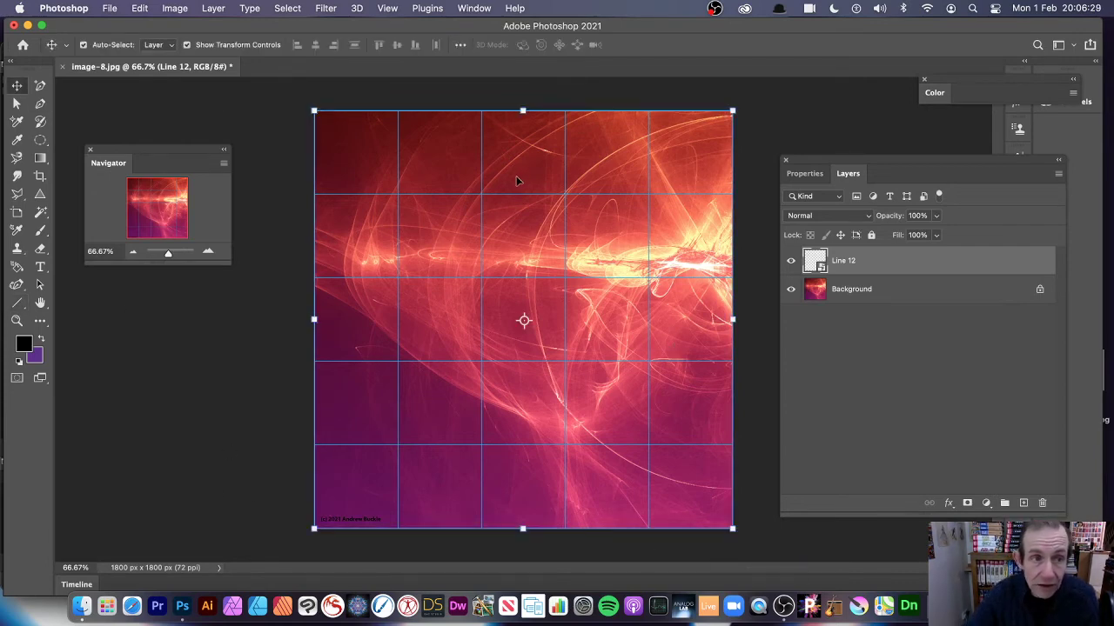
{"action": "left_click", "coordinate": [325, 7]}
{"action": "mouse_move", "coordinate": [213, 8]}
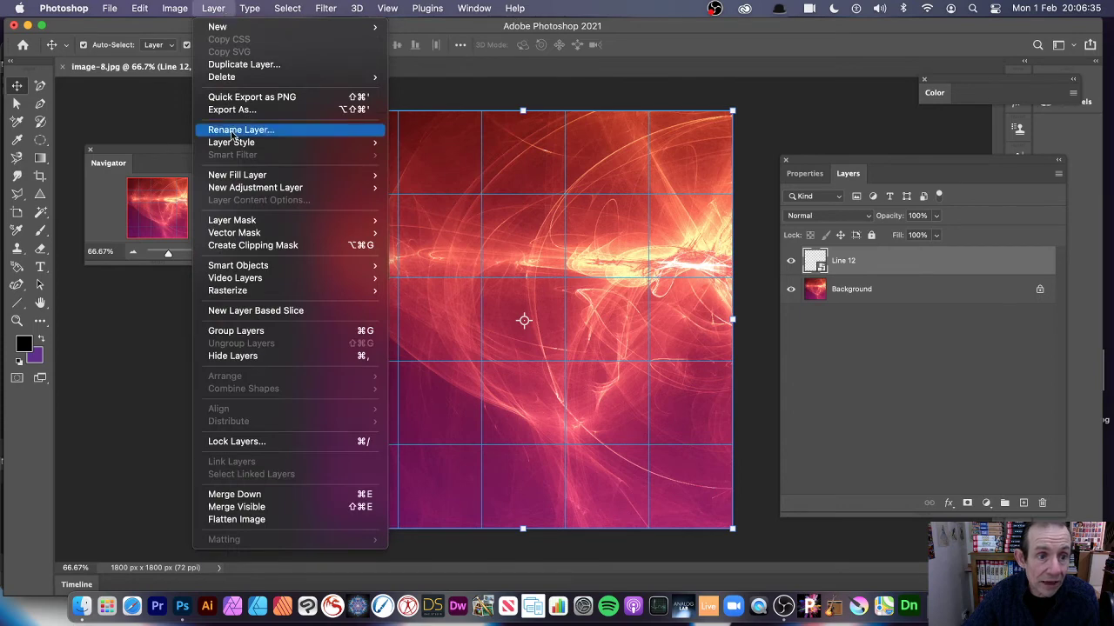
{"action": "mouse_move", "coordinate": [261, 143]}
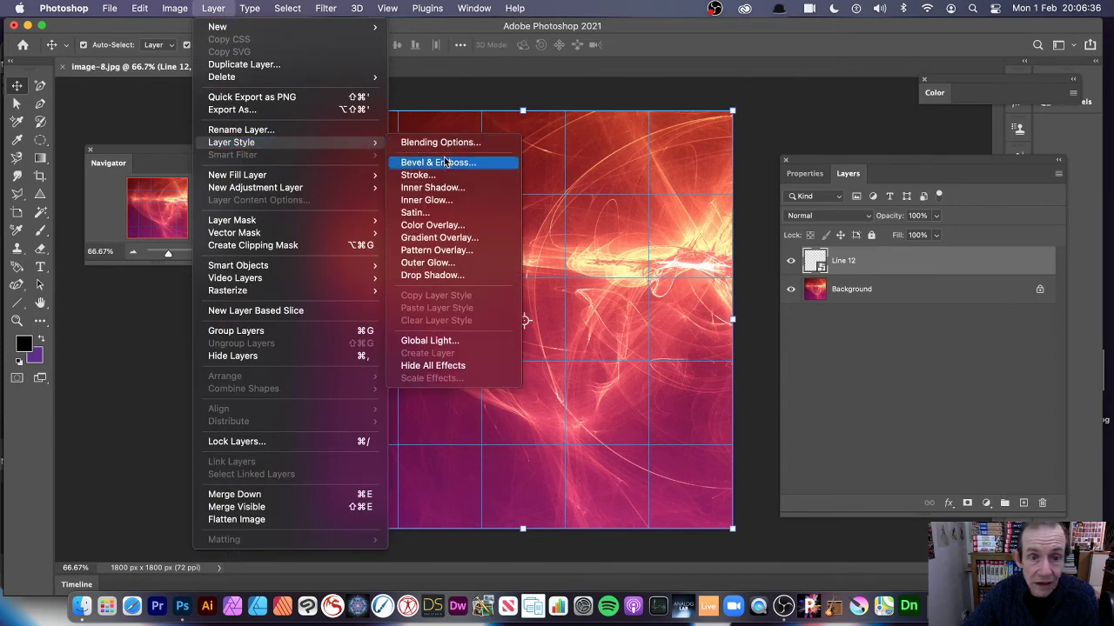
{"action": "left_click", "coordinate": [437, 274]}
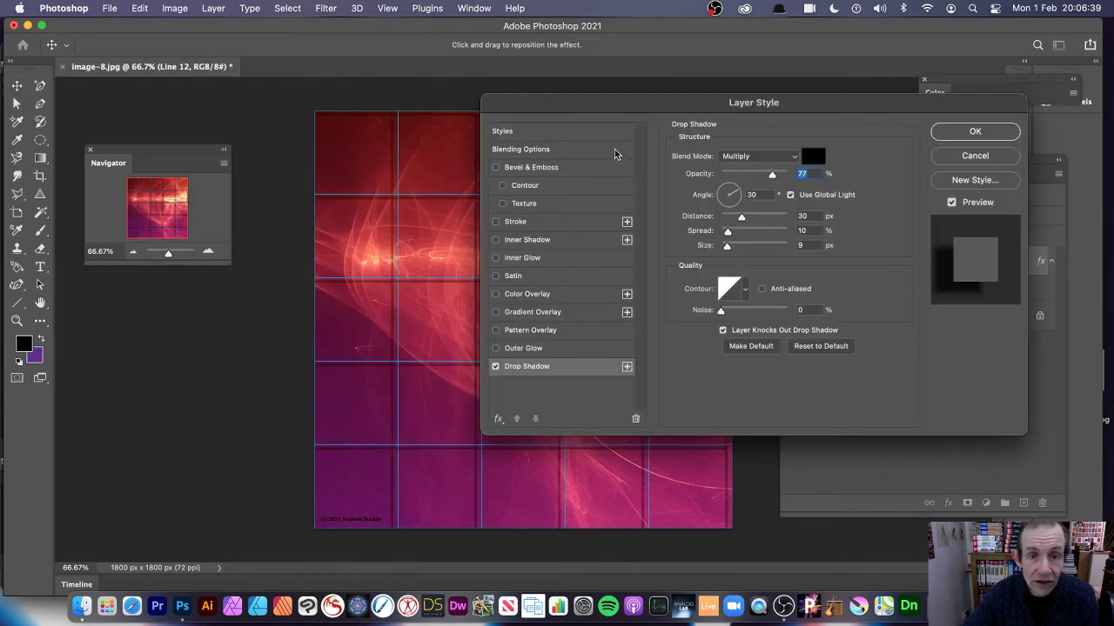
{"action": "left_click_drag", "start_coordinate": [687, 110], "coordinate": [668, 126]}
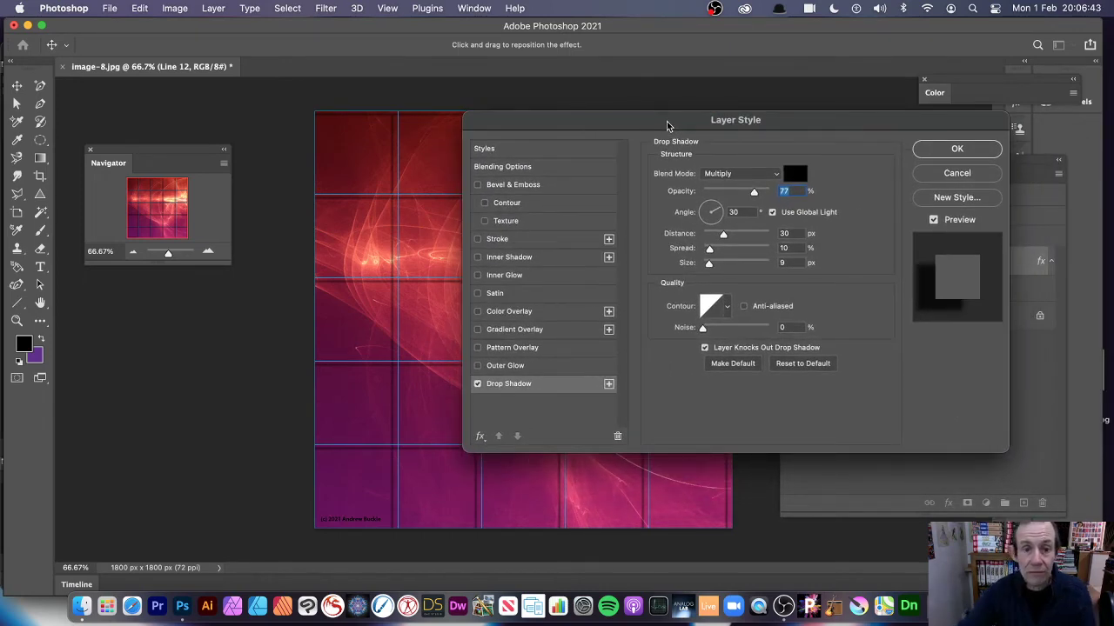
{"action": "left_click", "coordinate": [477, 186]}
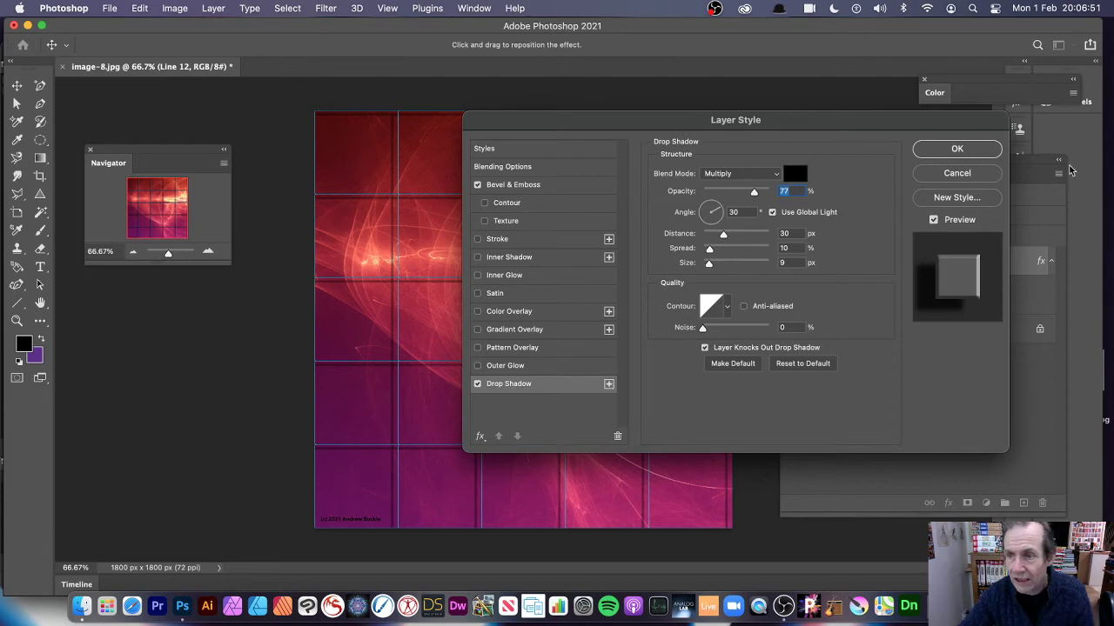
{"action": "left_click", "coordinate": [956, 173]}
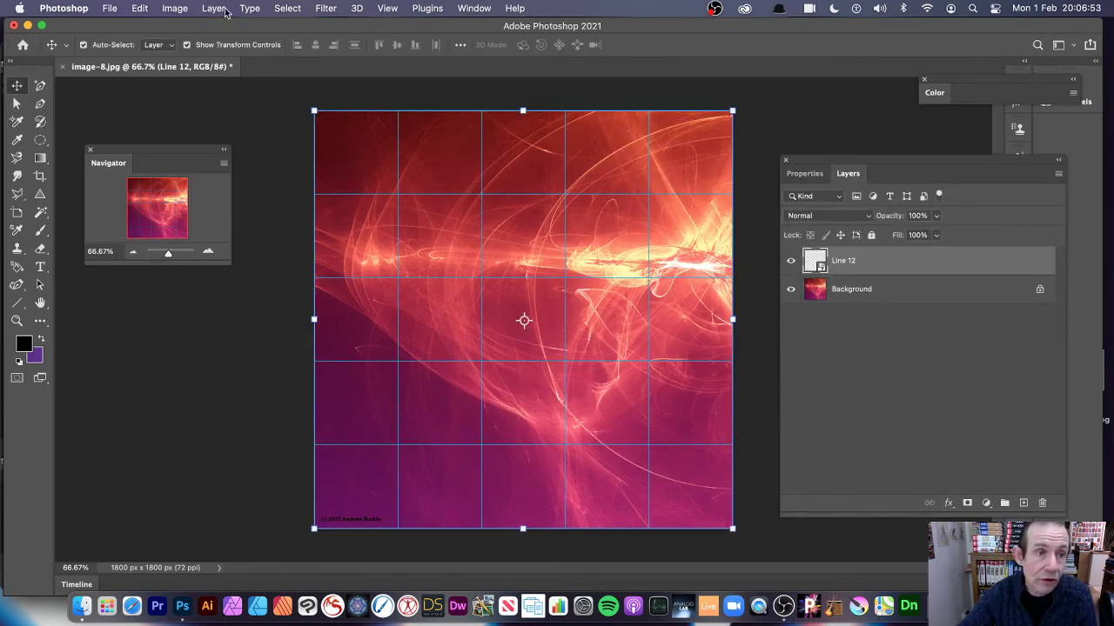
Look through the Edit and Image > Adjustments menus without changes, then open the Filter menu.
{"action": "left_click", "coordinate": [141, 9]}
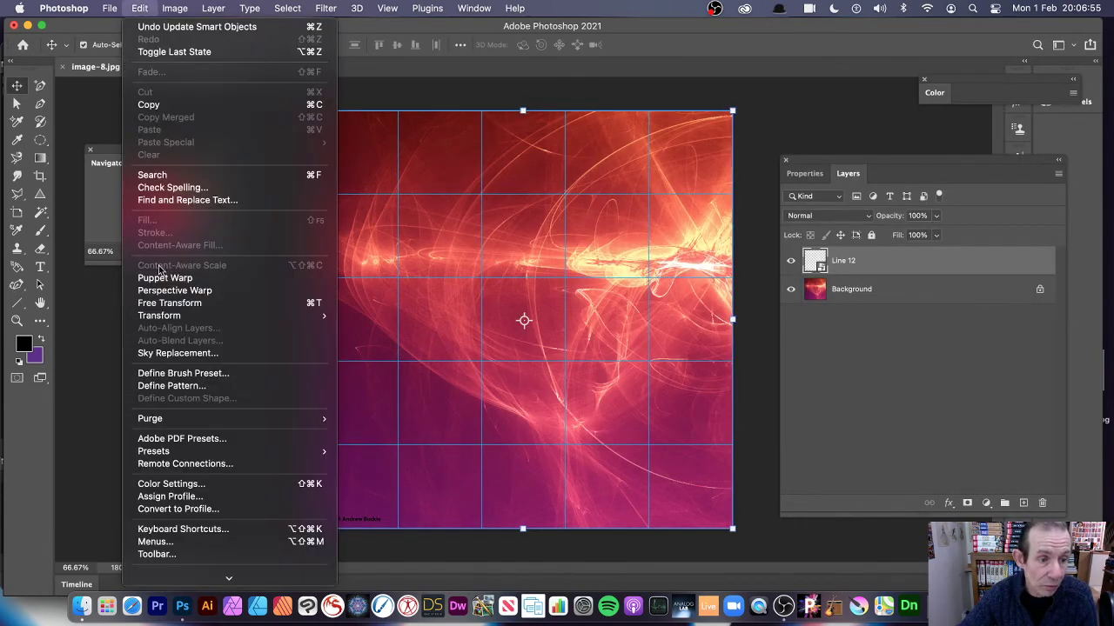
{"action": "left_click", "coordinate": [86, 300]}
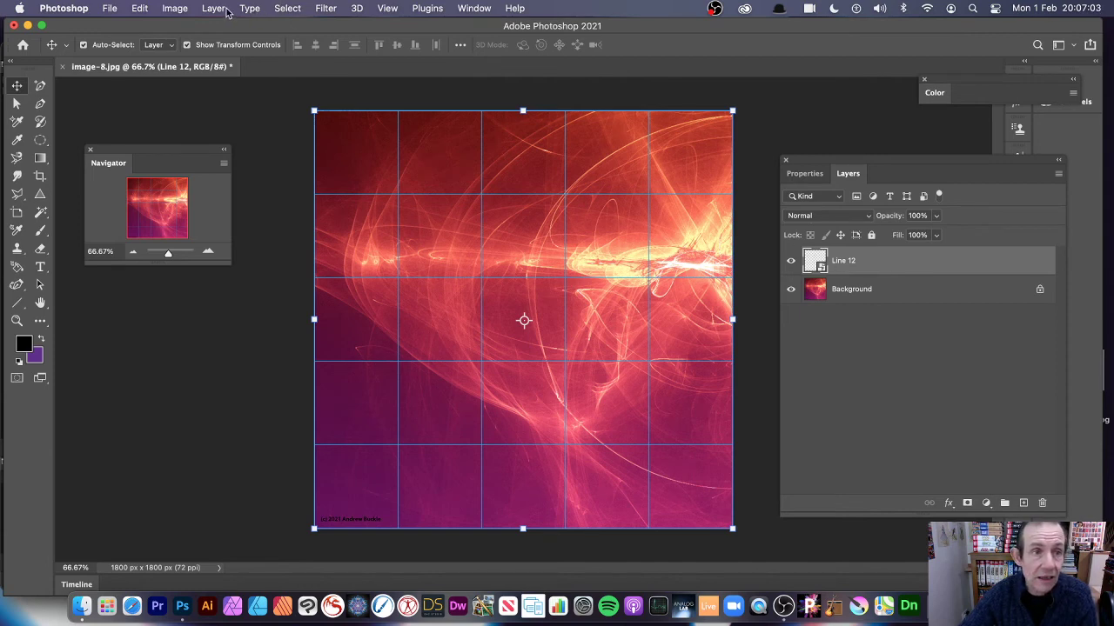
{"action": "left_click", "coordinate": [175, 8]}
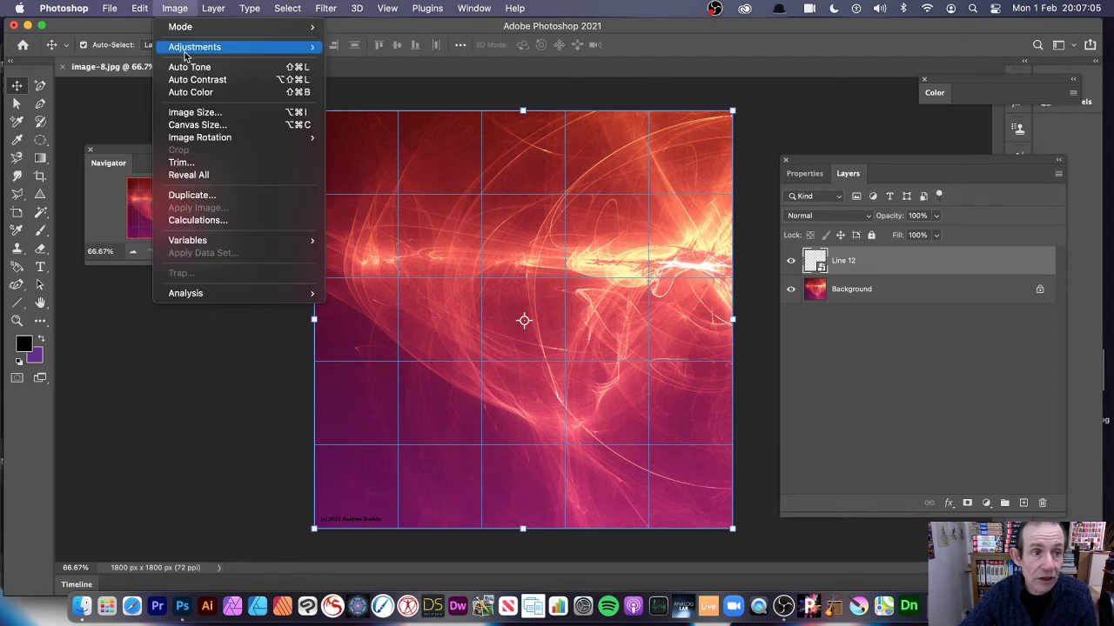
{"action": "mouse_move", "coordinate": [209, 46]}
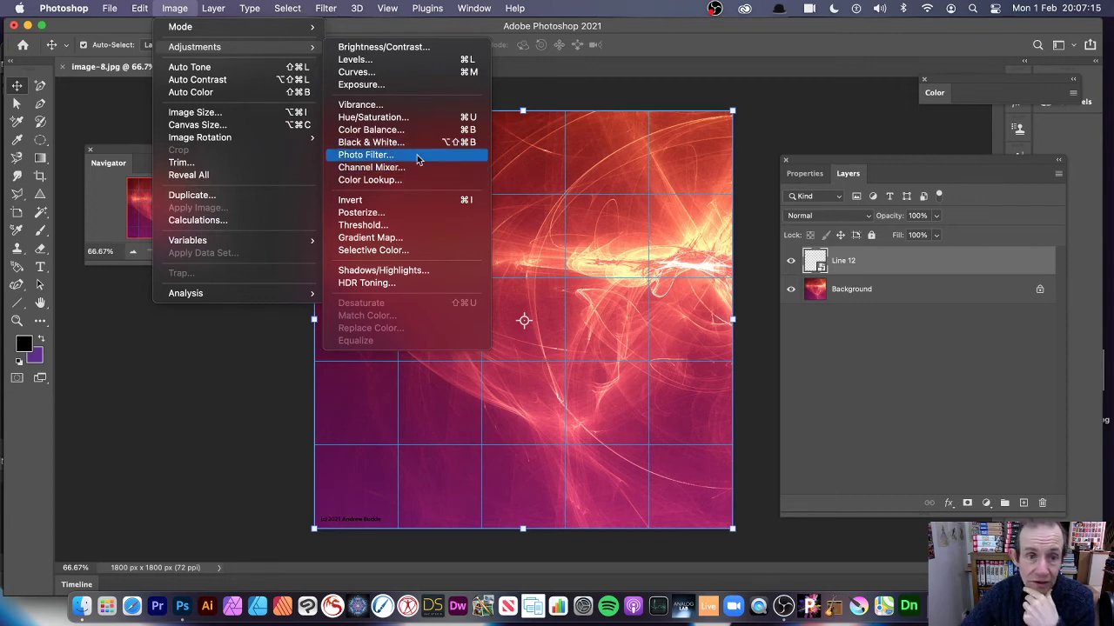
{"action": "left_click", "coordinate": [705, 157]}
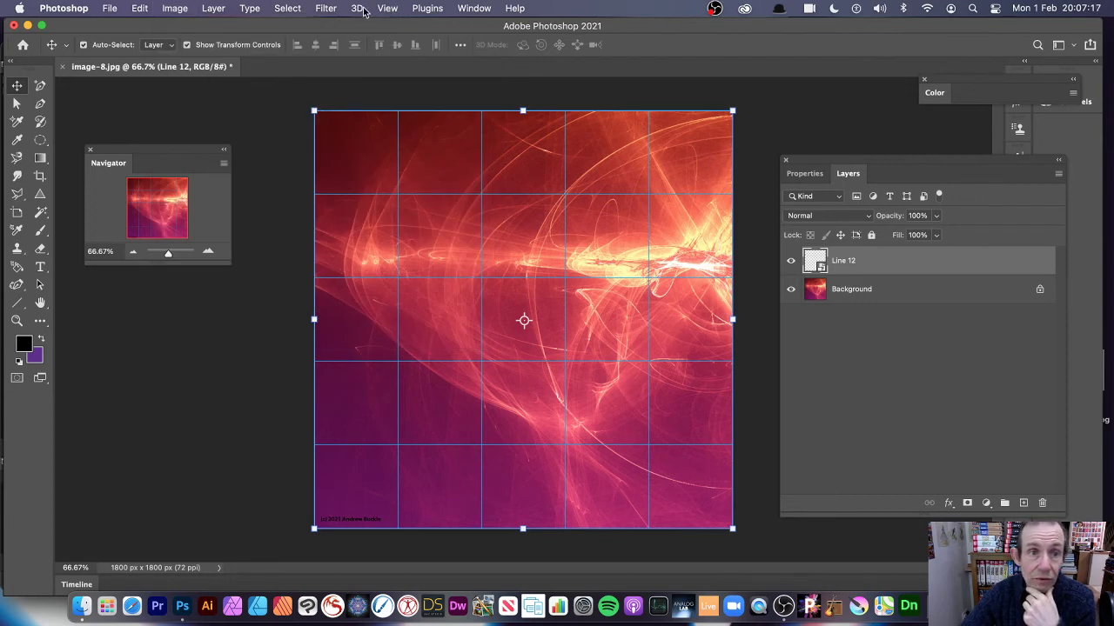
{"action": "left_click", "coordinate": [322, 9]}
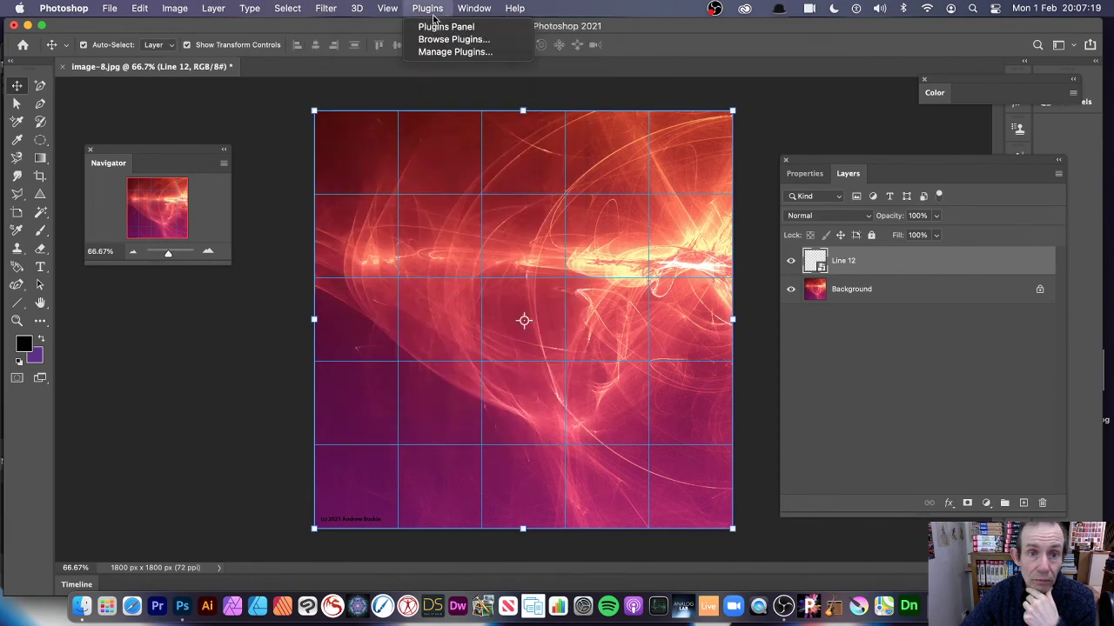
{"action": "mouse_move", "coordinate": [310, 18]}
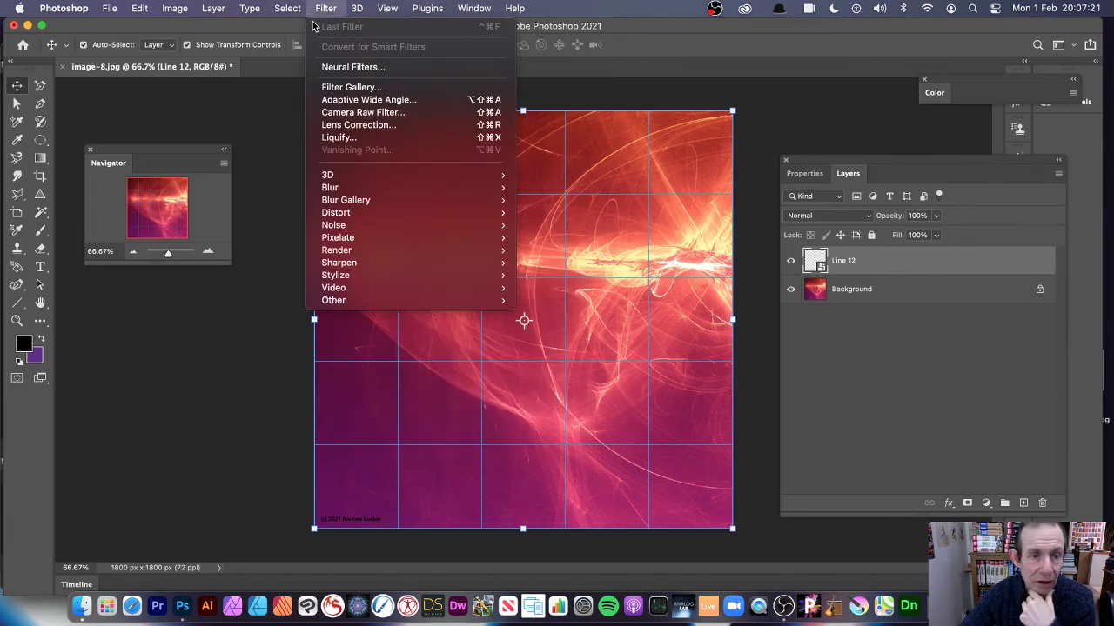
{"action": "mouse_move", "coordinate": [342, 188]}
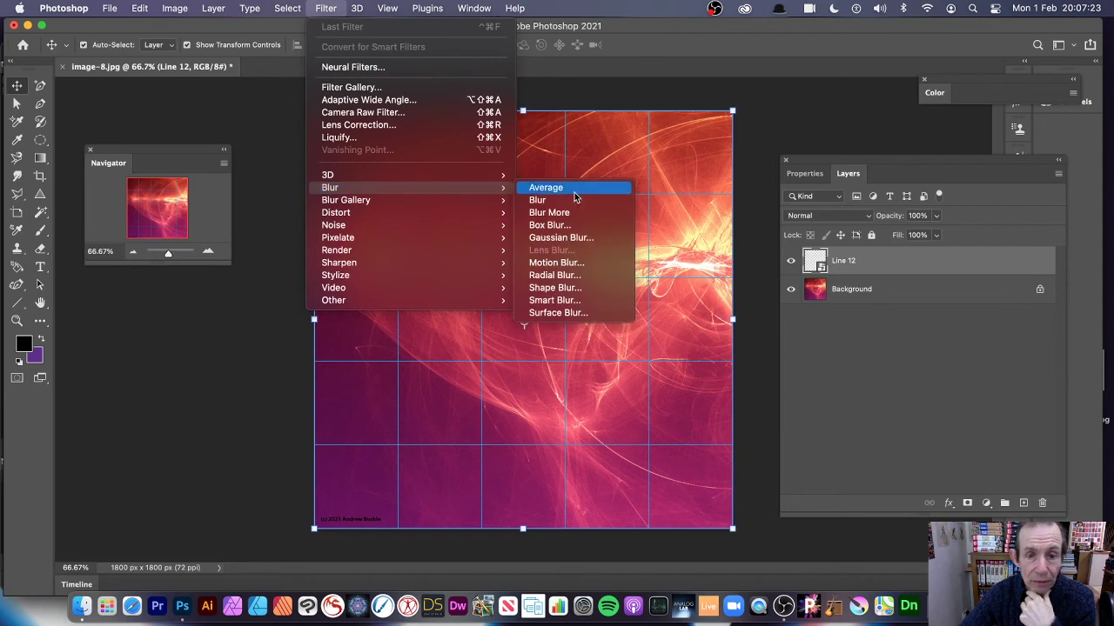
{"action": "left_click", "coordinate": [559, 235]}
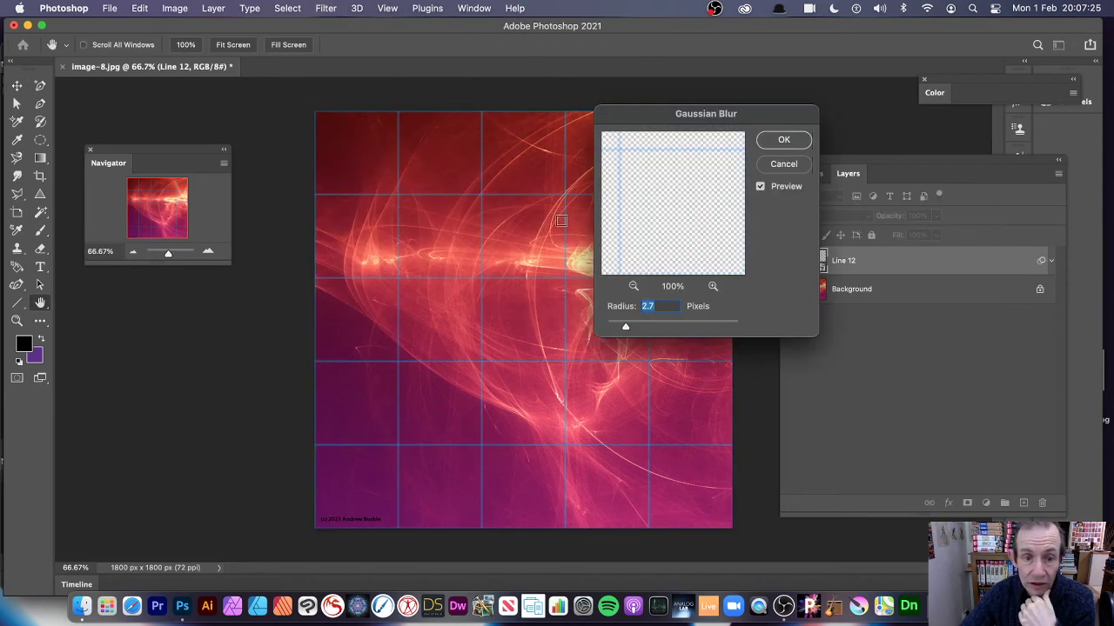
{"action": "left_click", "coordinate": [642, 328]}
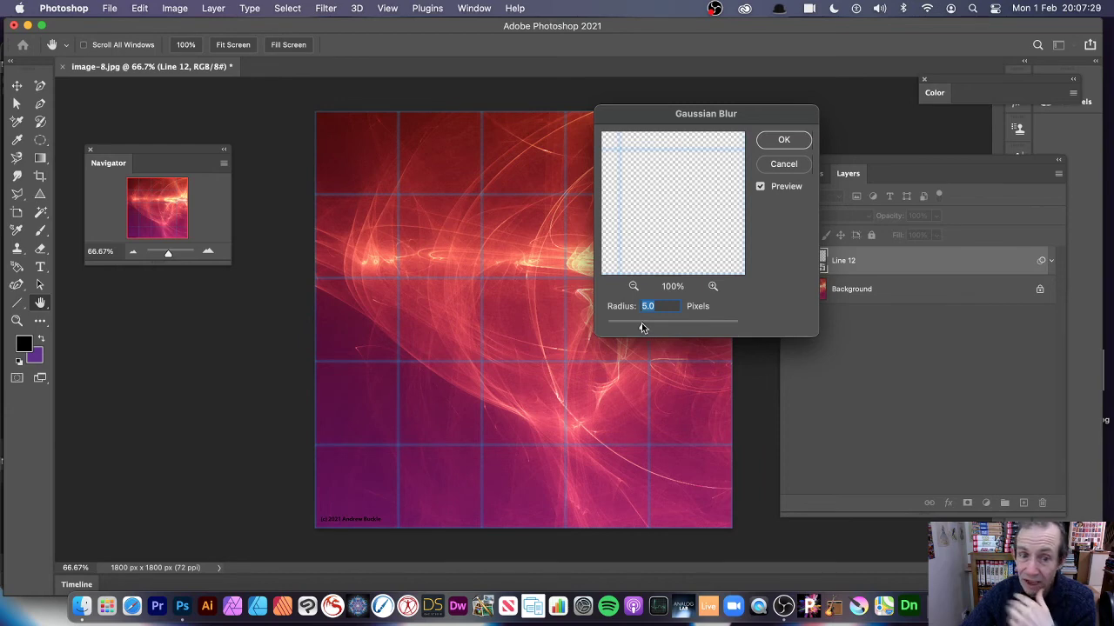
{"action": "left_click", "coordinate": [774, 174]}
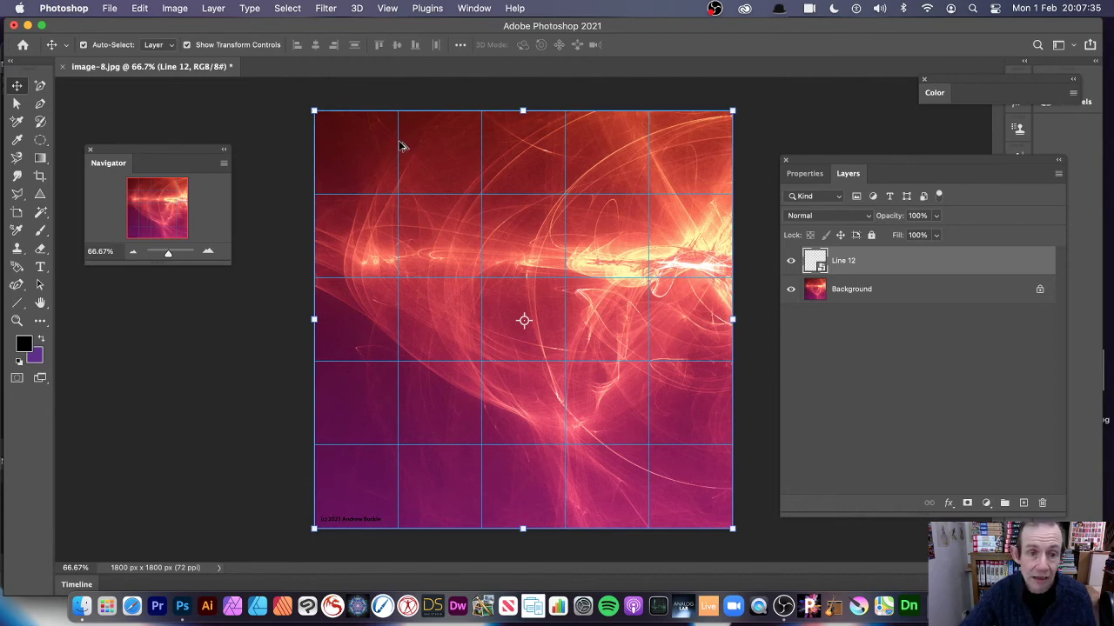
Duplicate Line 12 twice as offset copies, then tilt Line 12 copy 2 about 28°.
{"action": "left_click_drag", "start_coordinate": [401, 143], "coordinate": [462, 174]}
{"action": "left_click_drag", "start_coordinate": [418, 116], "coordinate": [350, 132]}
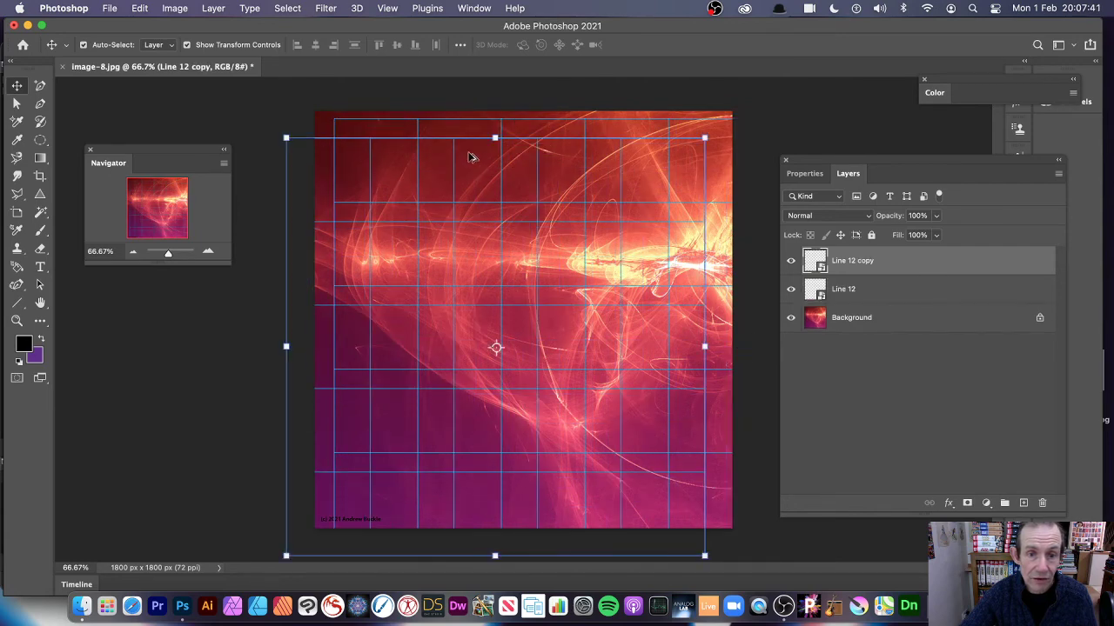
{"action": "left_click_drag", "start_coordinate": [446, 142], "coordinate": [595, 184]}
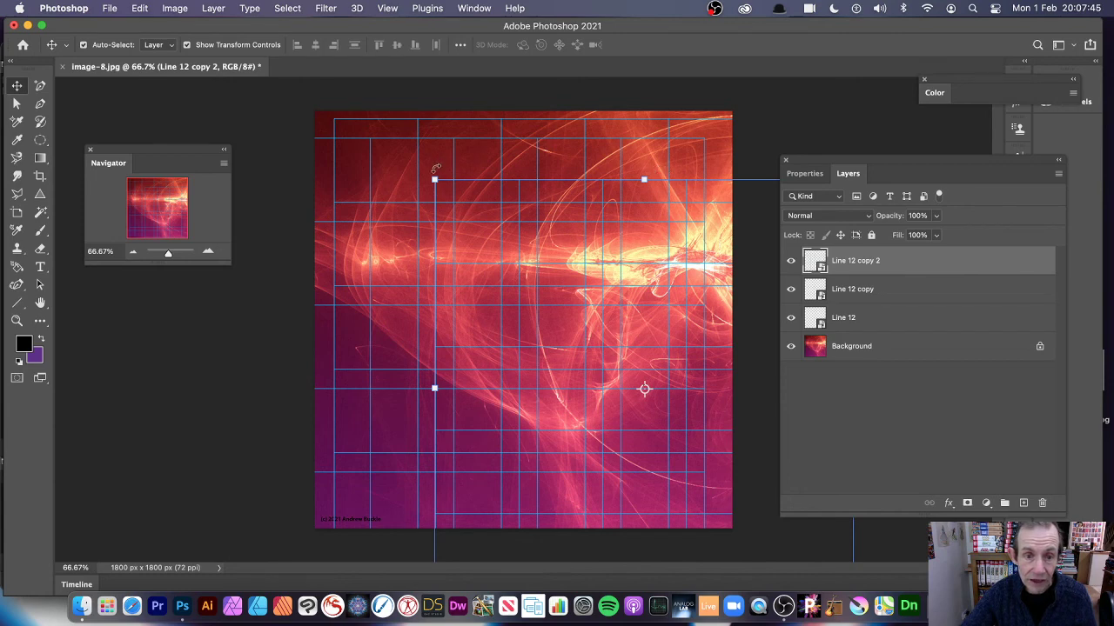
{"action": "left_click_drag", "start_coordinate": [441, 170], "coordinate": [574, 122]}
{"action": "key", "text": "Escape"}
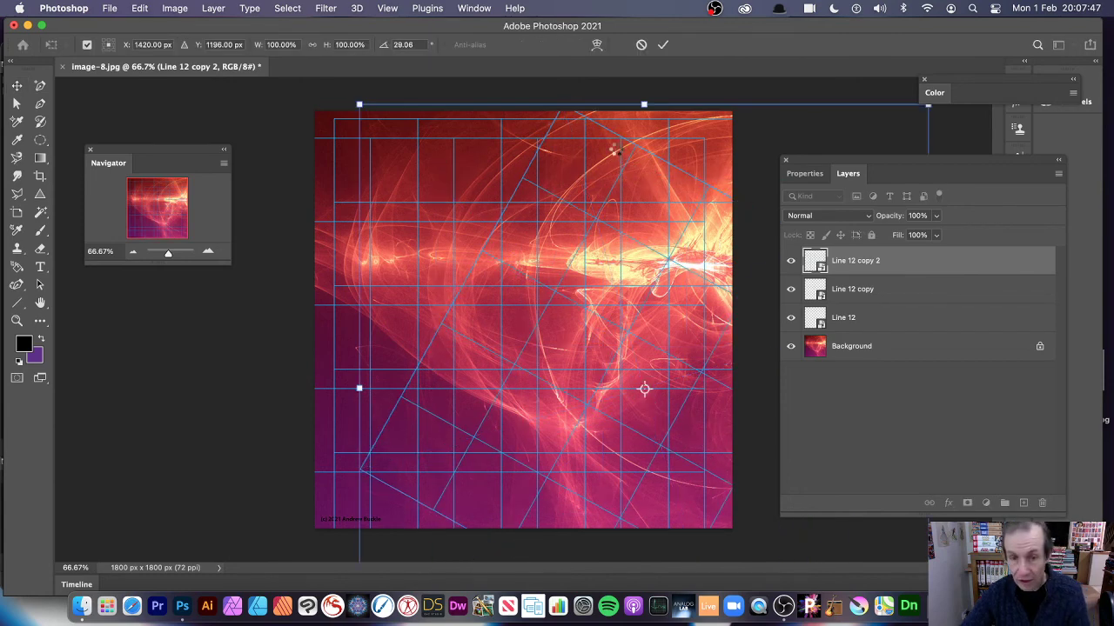